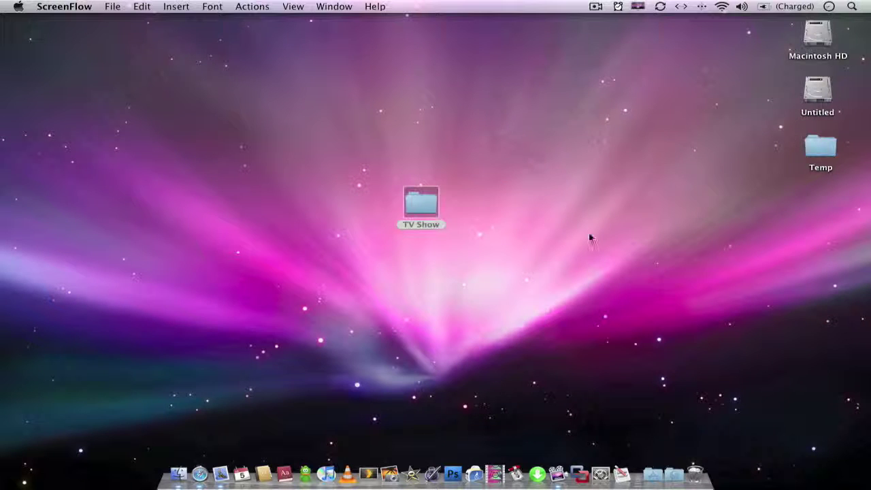
Launch Renamer4Mac from the Dock
left_click(612, 446)
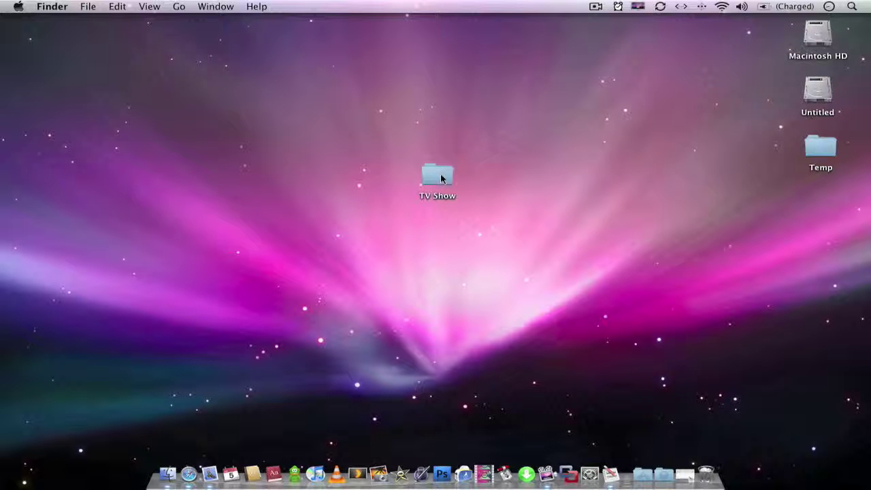
Open the TV Show folder and inspect files like TV Show 301 ASC.avi, TV Show S03E03.avi and TV Show 320.mkv
double_click(441, 179)
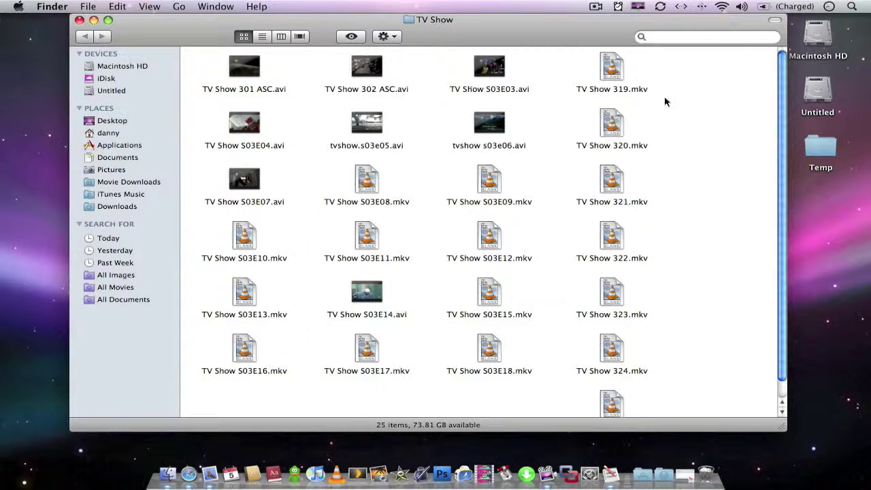
left_click(243, 71)
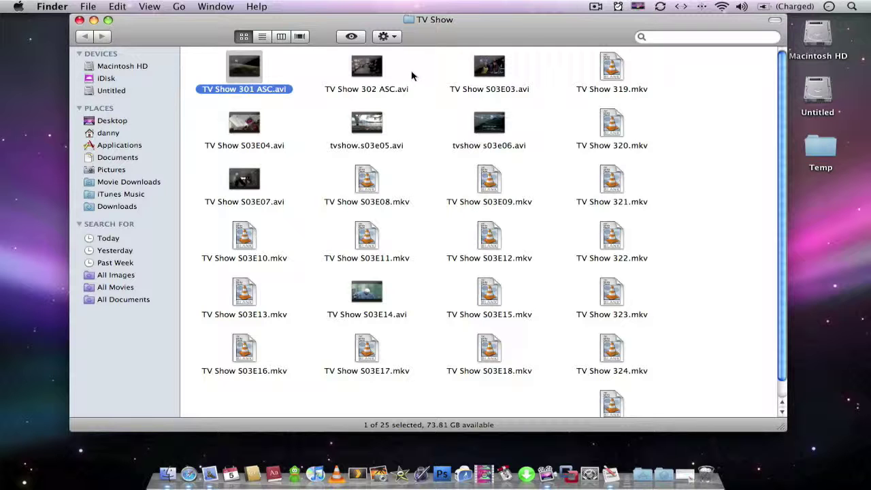
scroll(629, 302, "down", 1)
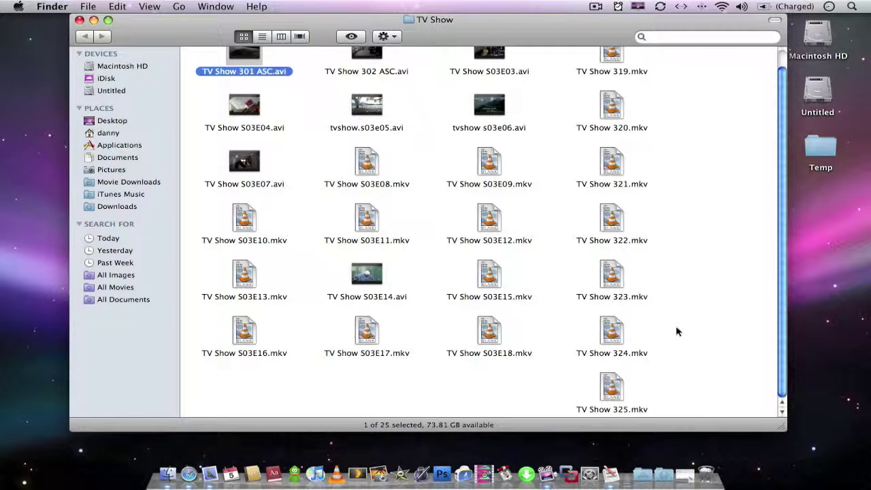
scroll(676, 331, "up", 1)
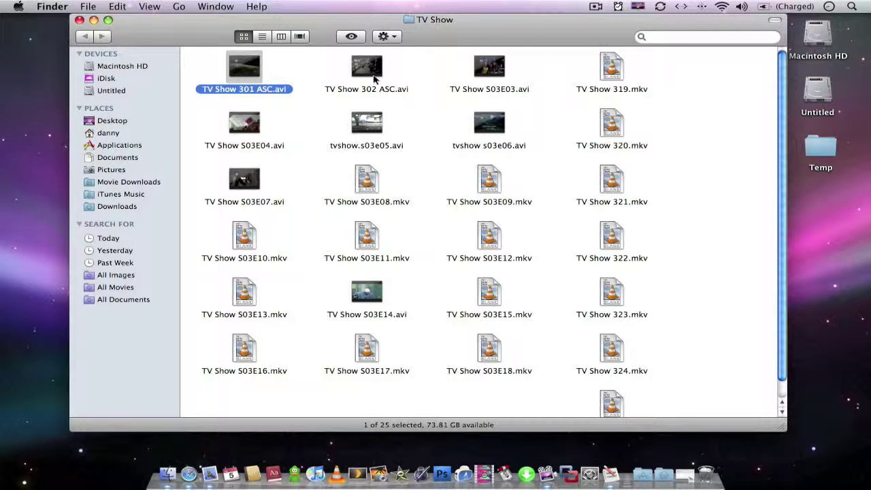
left_click(374, 80)
left_click(494, 69)
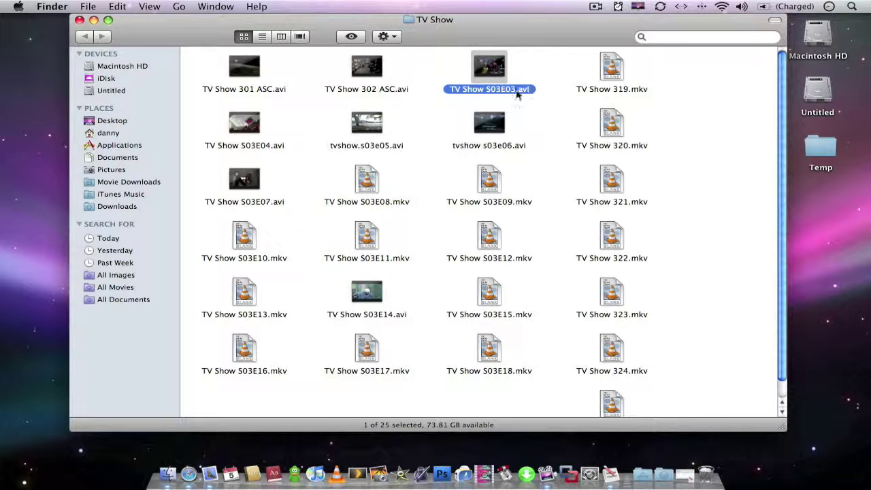
left_click(611, 127)
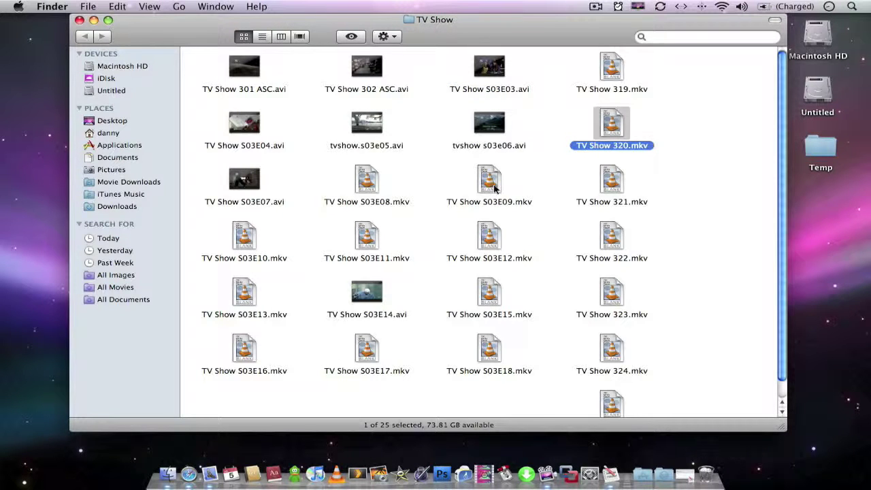
left_click(495, 165)
left_click(493, 129)
scroll(480, 255, "down", 2)
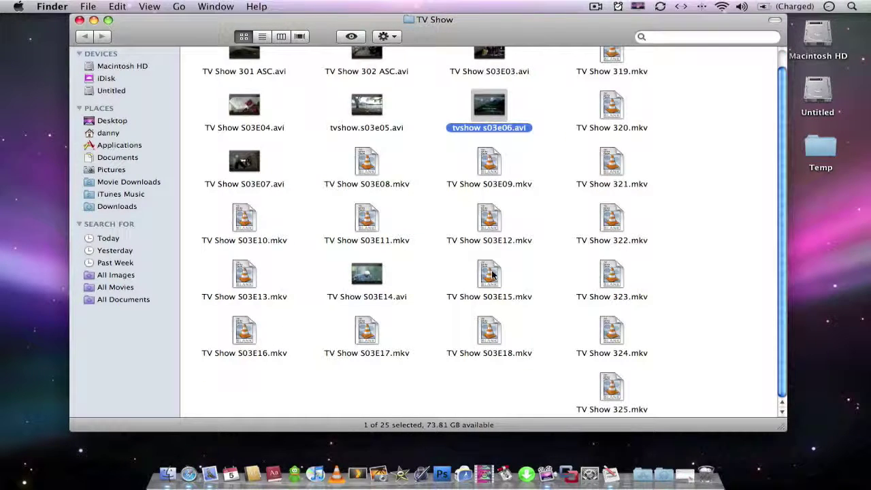
scroll(493, 274, "up", 2)
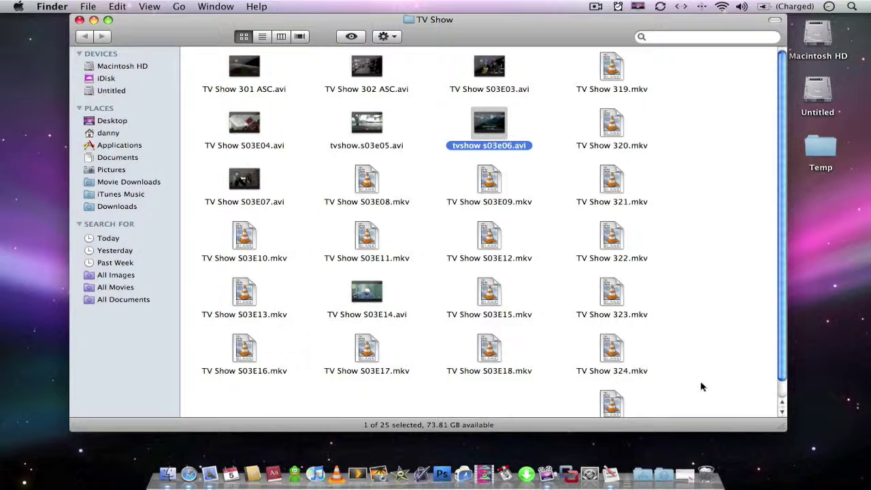
Scroll through the 25 episode files to review their inconsistent names
scroll(700, 380, "down", 1)
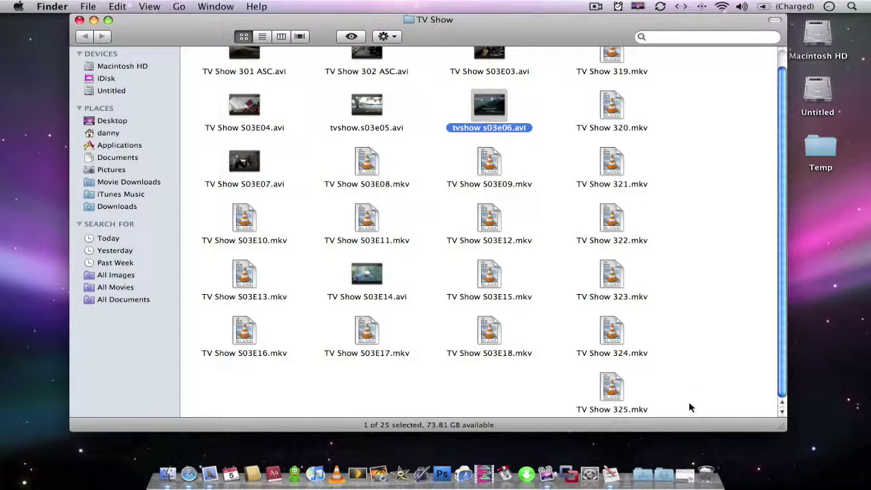
scroll(677, 404, "up", 1)
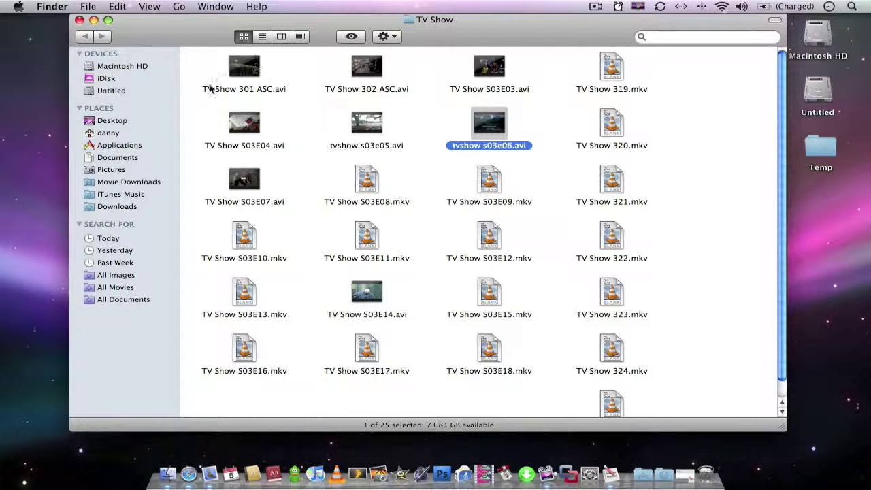
scroll(367, 170, "down", 1)
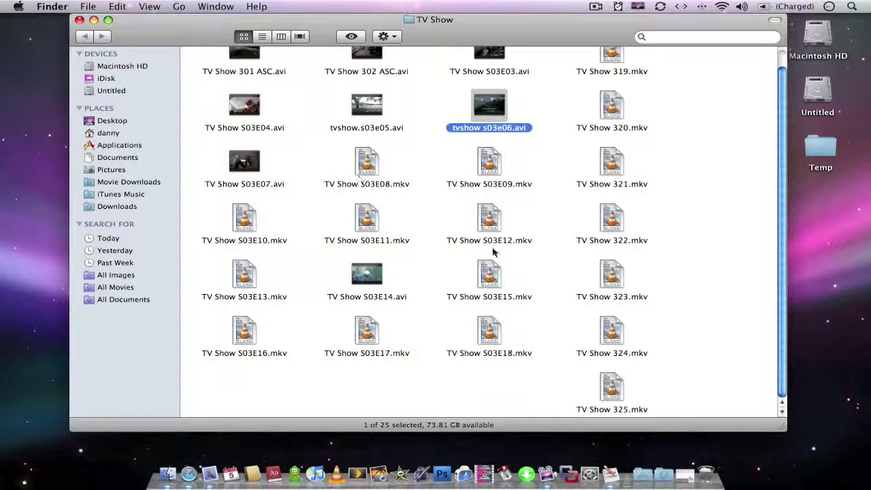
scroll(474, 199, "up", 1)
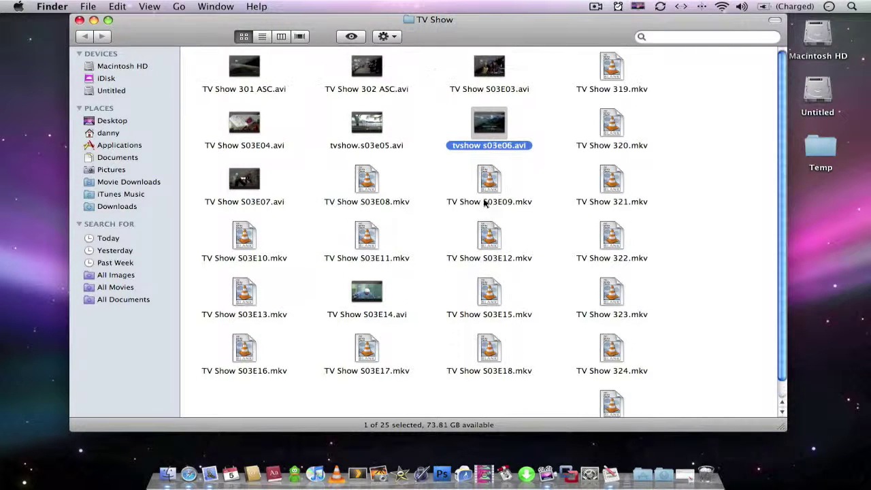
scroll(689, 367, "down", 1)
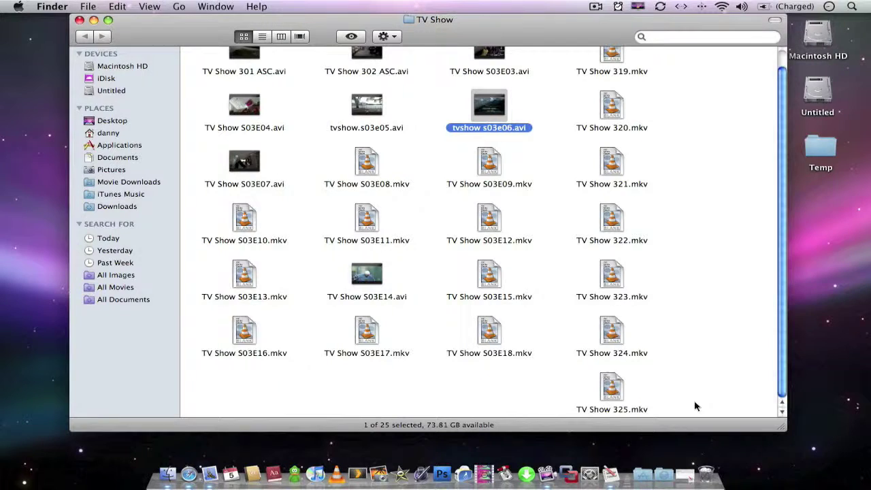
scroll(694, 404, "up", 1)
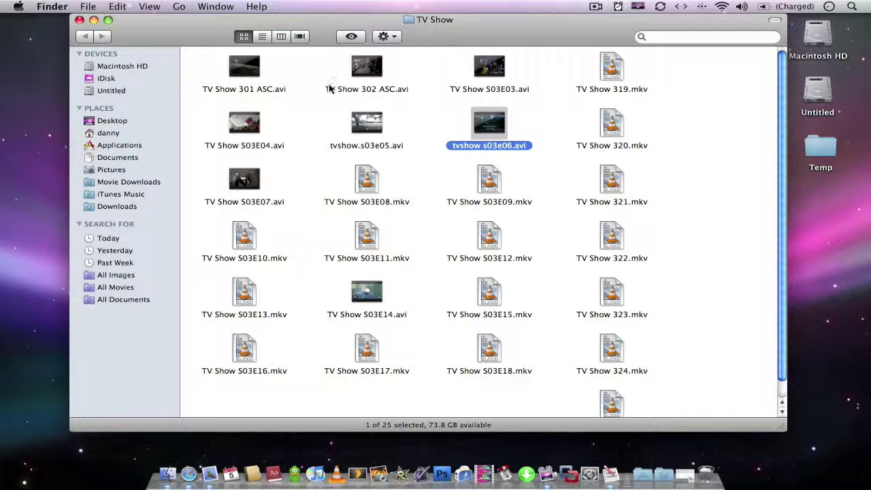
scroll(319, 156, "down", 1)
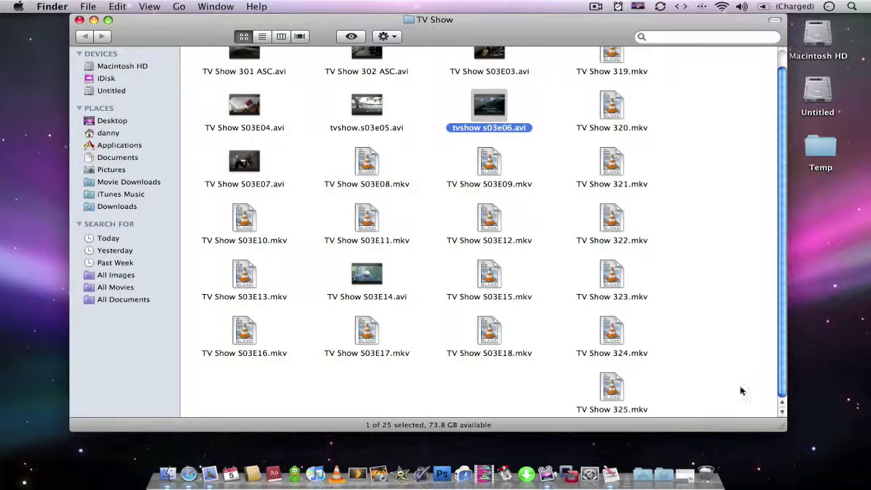
scroll(721, 394, "up", 1)
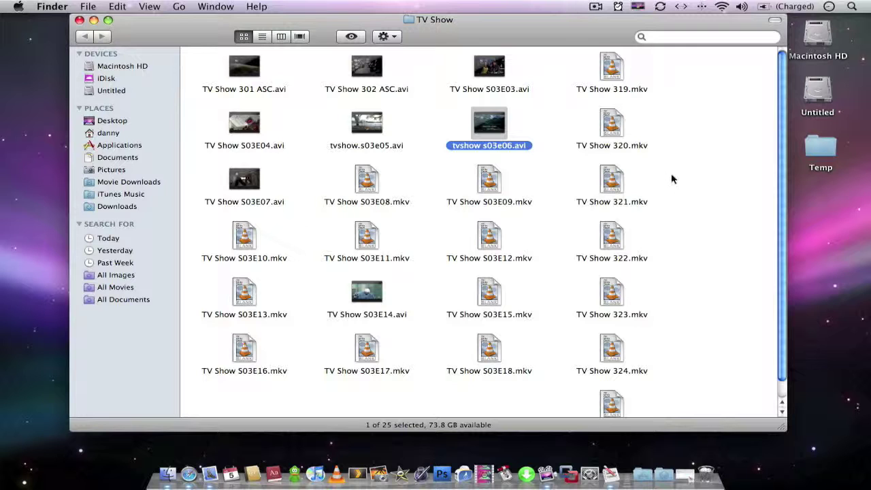
Replace '301 ASC' with S03E01 in the first file's name, making it TV Show S03E01.avi
left_click(247, 73)
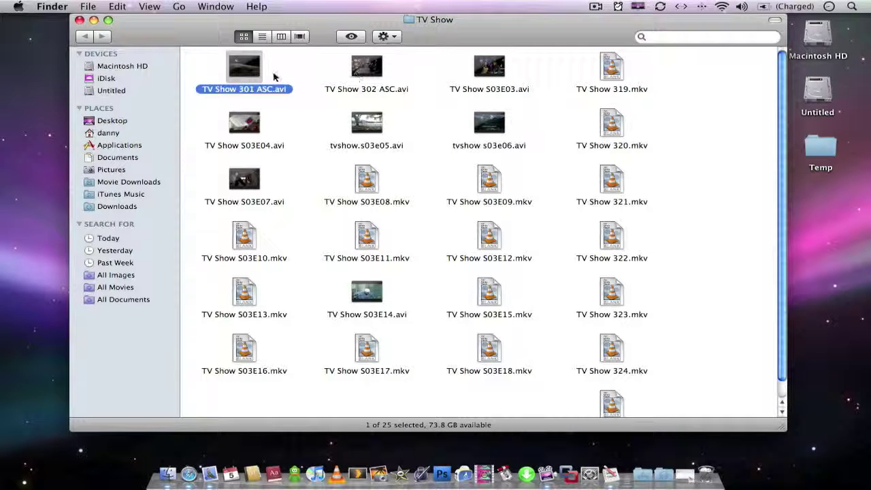
key("Return")
key("Left")
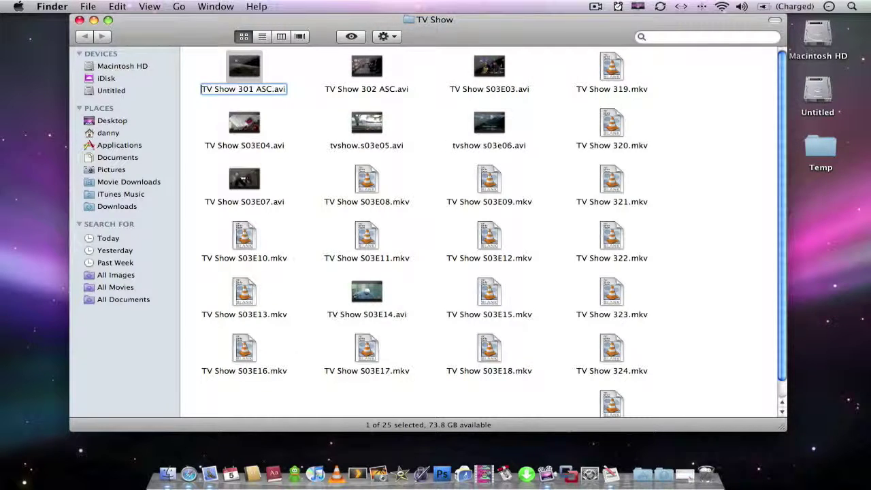
key("Right")
key("Right")
key("Right")
key("BackSpace")
key("BackSpace")
key("BackSpace")
key("BackSpace")
key("BackSpace")
key("BackSpace")
key("BackSpace")
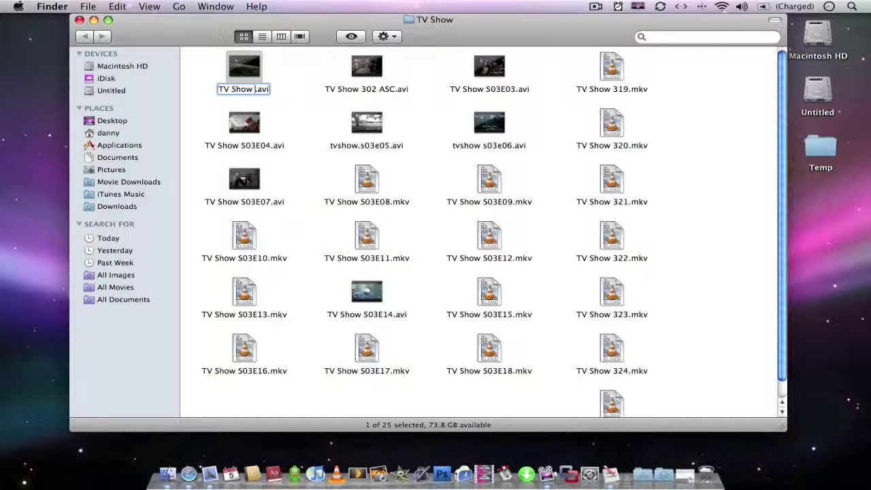
type("S")
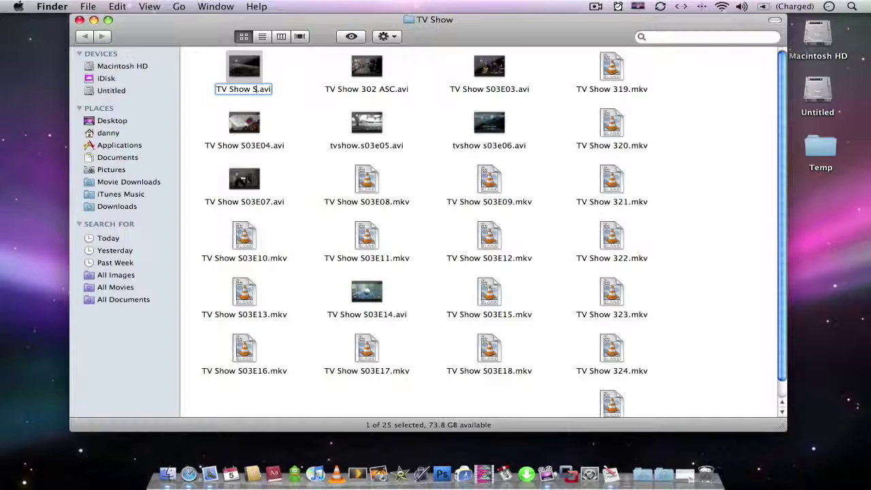
type("03E0")
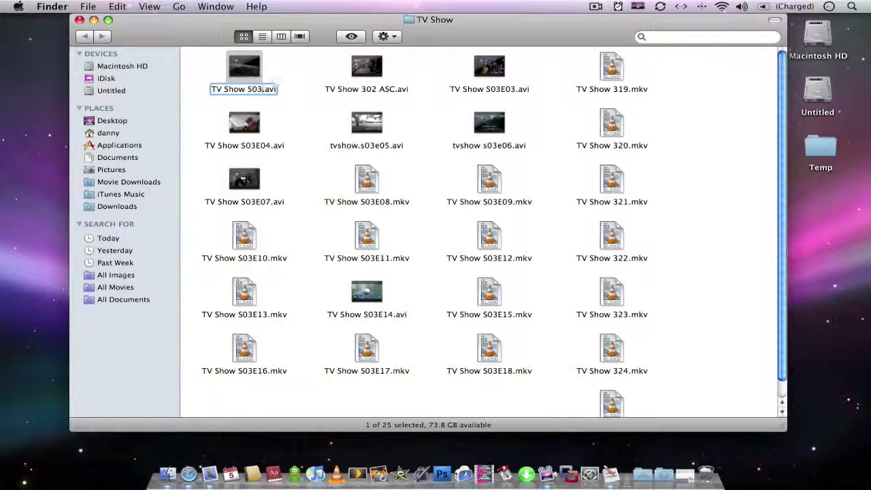
type("1")
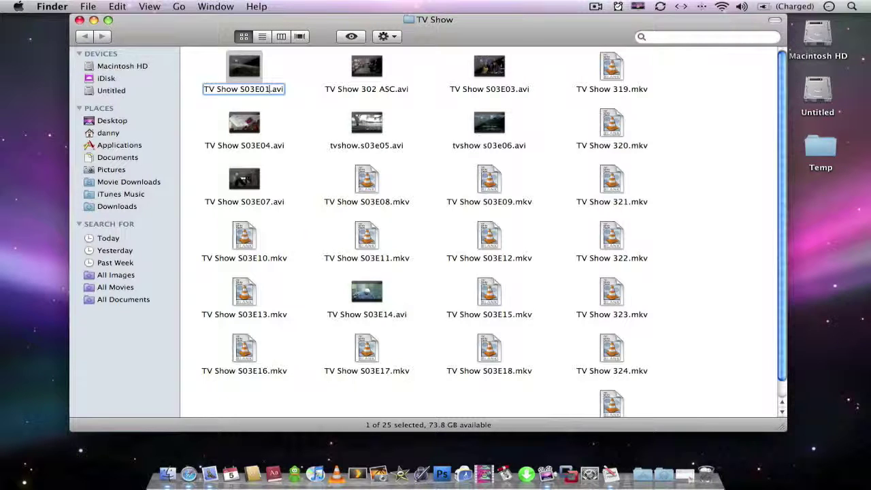
left_click(331, 115)
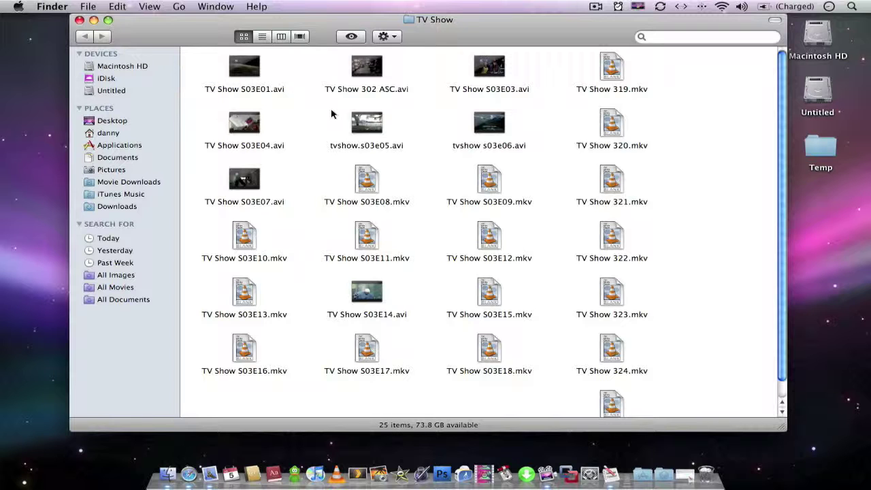
scroll(376, 140, "down", 2)
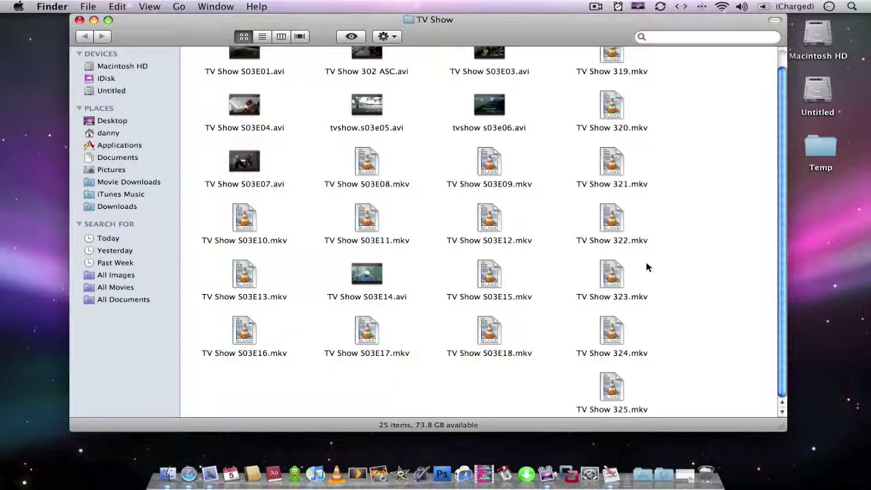
scroll(699, 379, "up", 2)
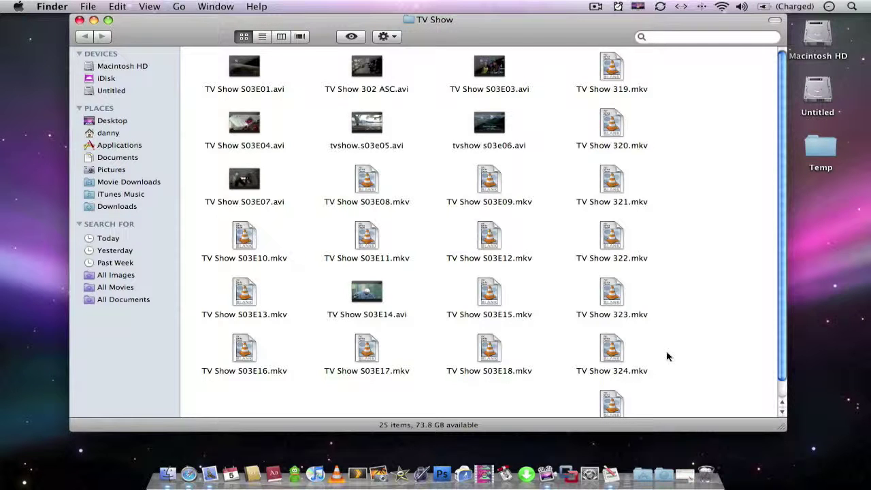
Close the Finder window and add all TV Show folder files, recursively, to Renamer4Mac's Files list
left_click(79, 19)
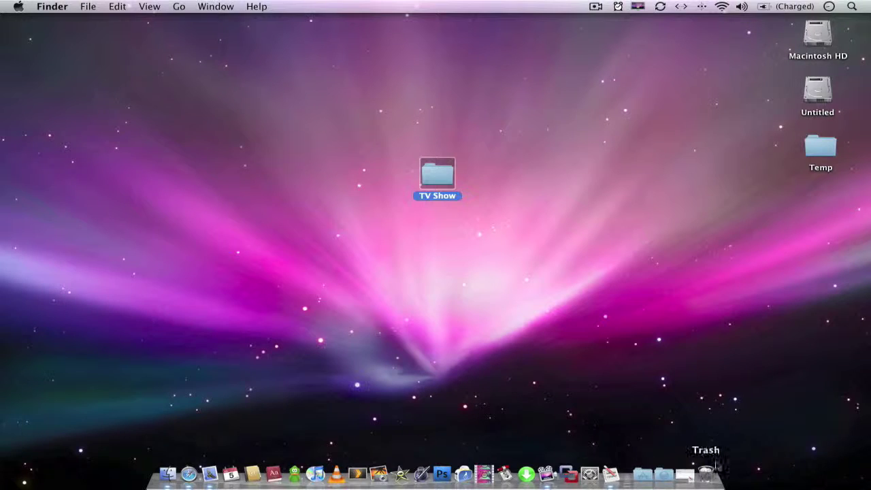
left_click(708, 446)
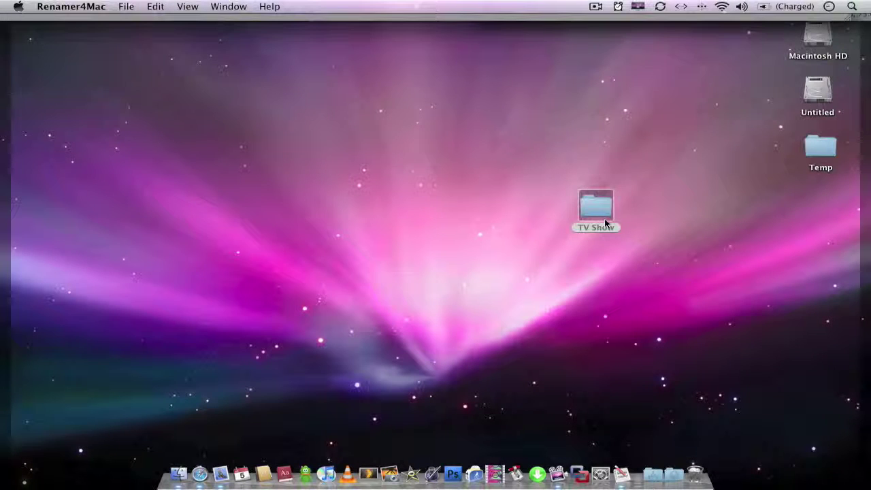
left_click_drag(585, 206, 657, 288)
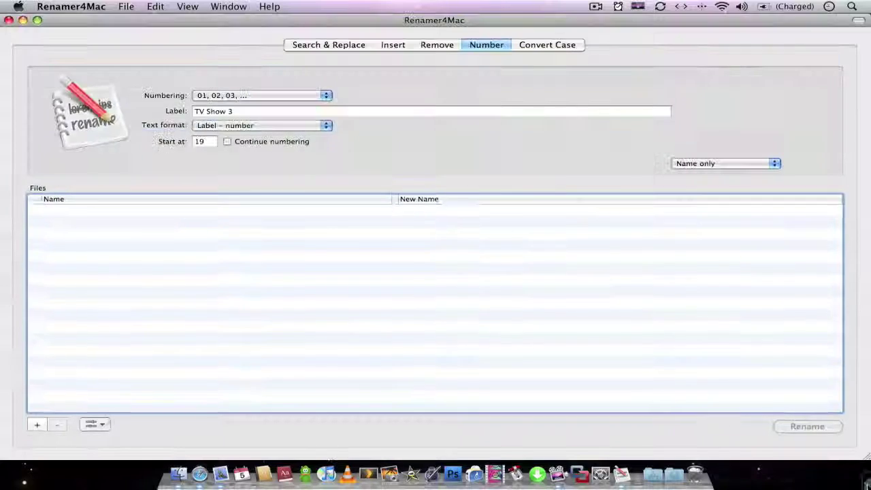
left_click_drag(402, 260, 279, 231)
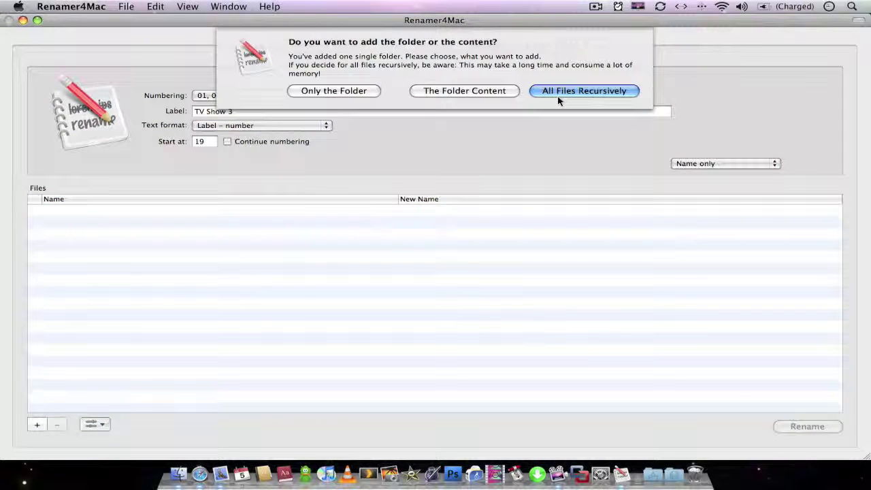
left_click(577, 93)
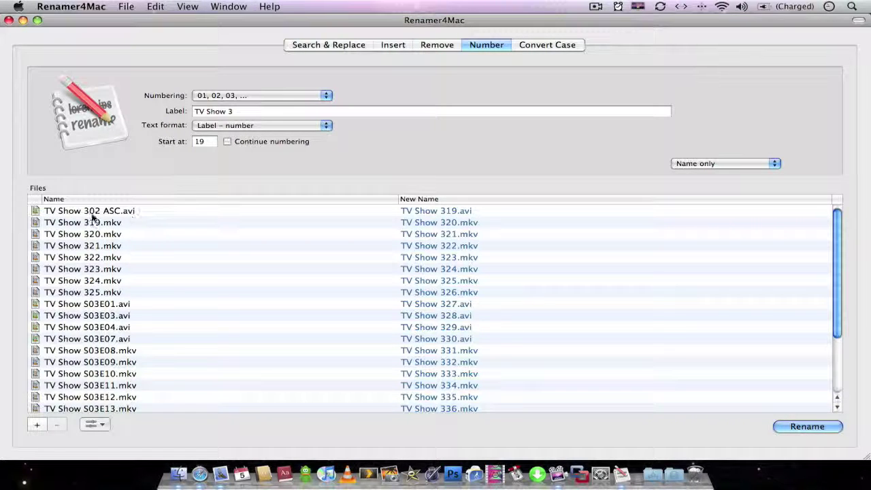
Reposition TV Show 302 ASC.avi and move TV Show 319–325.mkv to the end of the list
scroll(150, 288, "down", 5)
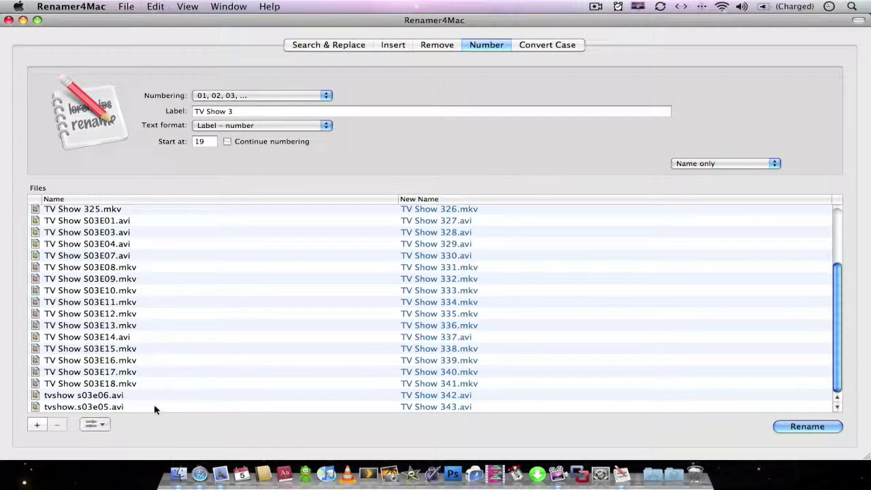
scroll(154, 406, "up", 5)
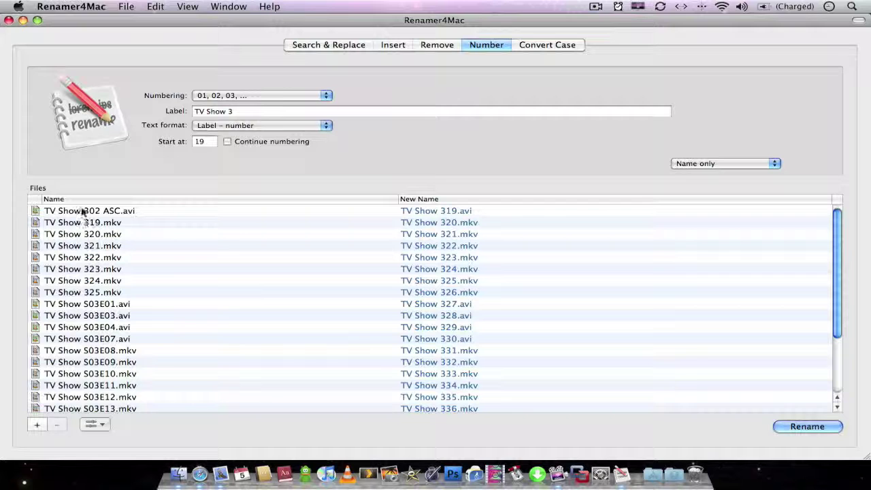
left_click_drag(83, 211, 112, 216)
left_click(114, 223)
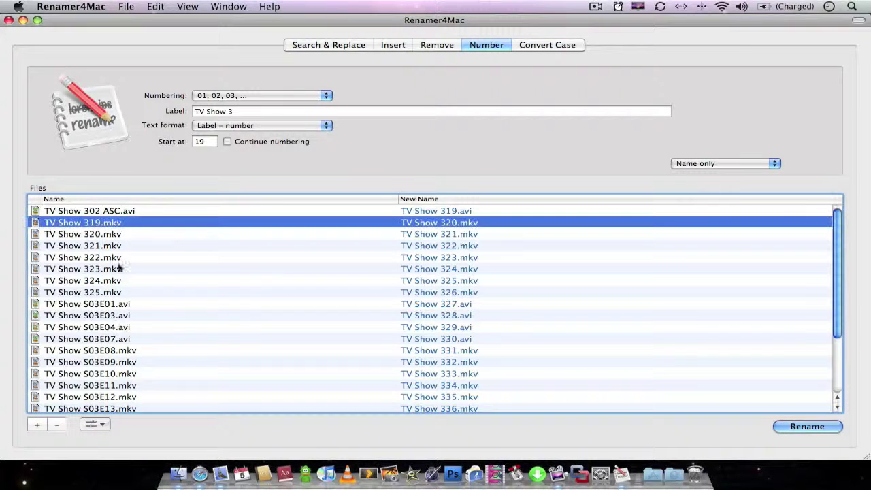
left_click(109, 293, "shift")
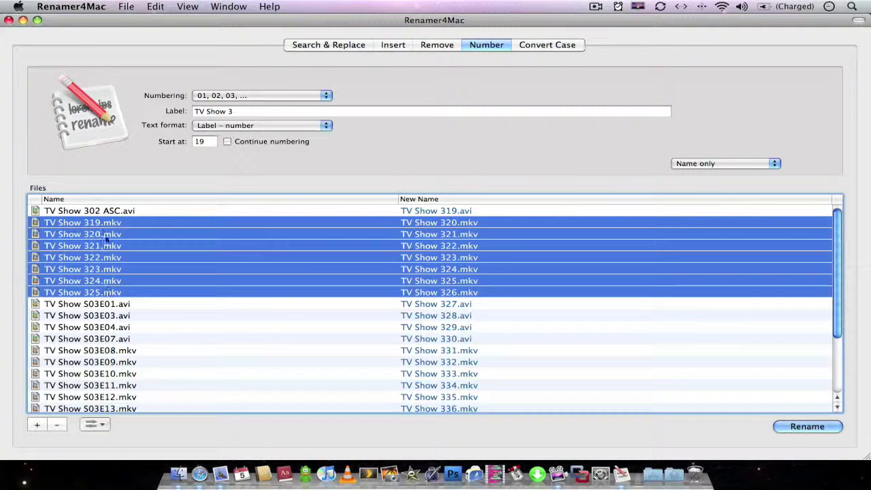
left_click_drag(109, 226, 170, 412)
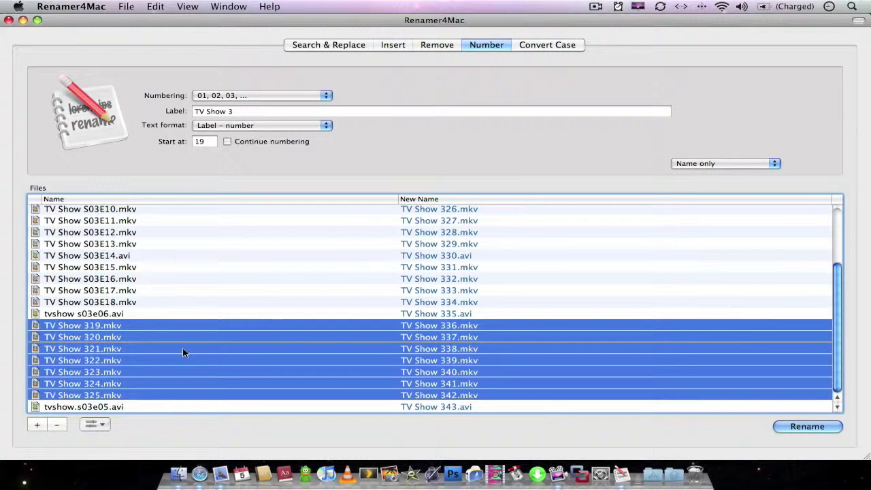
Move tvshow s03e06.avi up after s03e05 and check the preview runs TV Show 319 to 343
left_click_drag(101, 316, 162, 233)
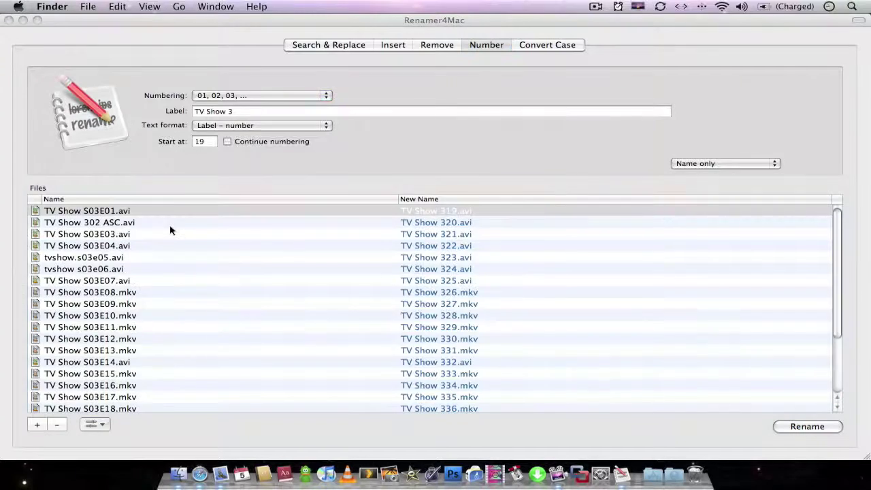
scroll(170, 230, "down", 5)
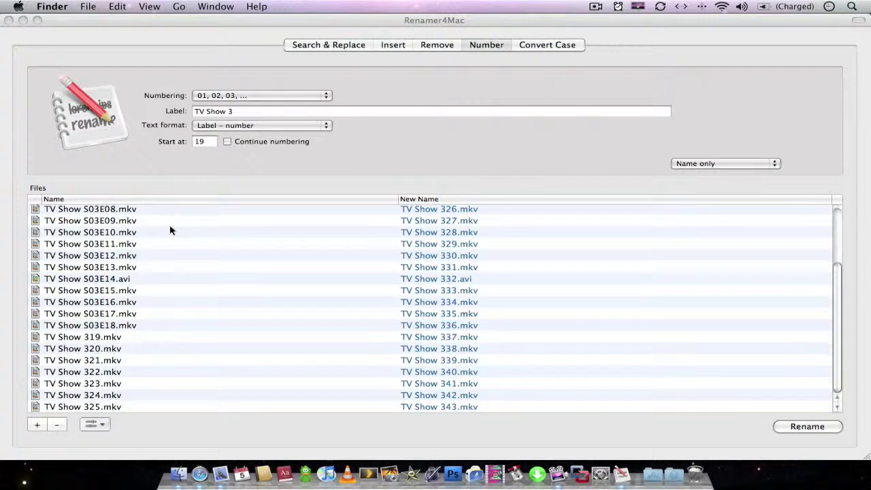
scroll(141, 330, "up", 5)
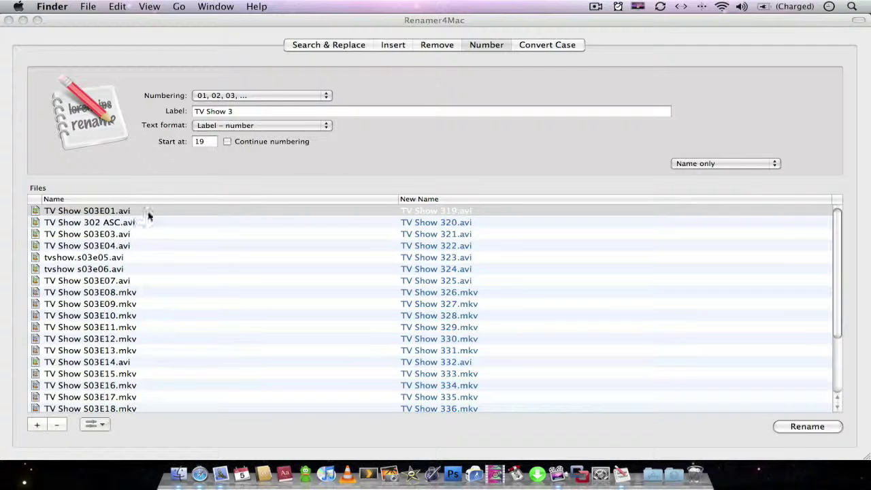
scroll(142, 340, "down", 3)
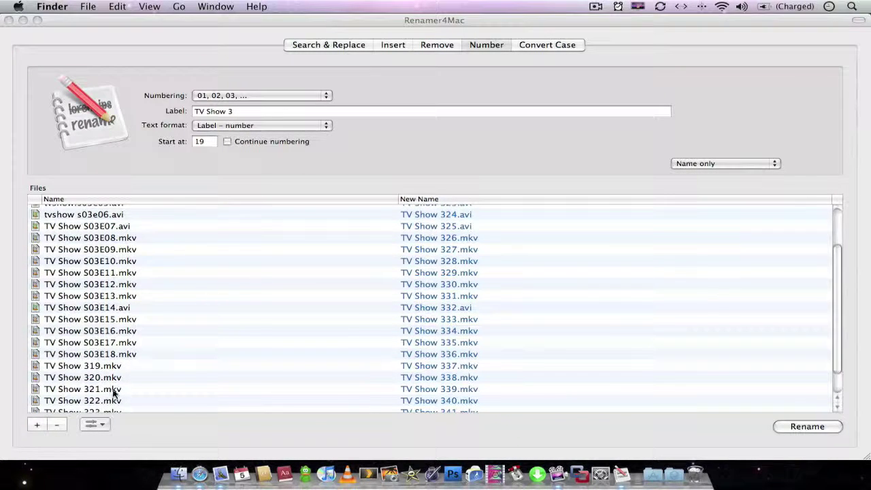
scroll(112, 402, "down", 3)
scroll(120, 389, "up", 3)
scroll(122, 381, "up", 3)
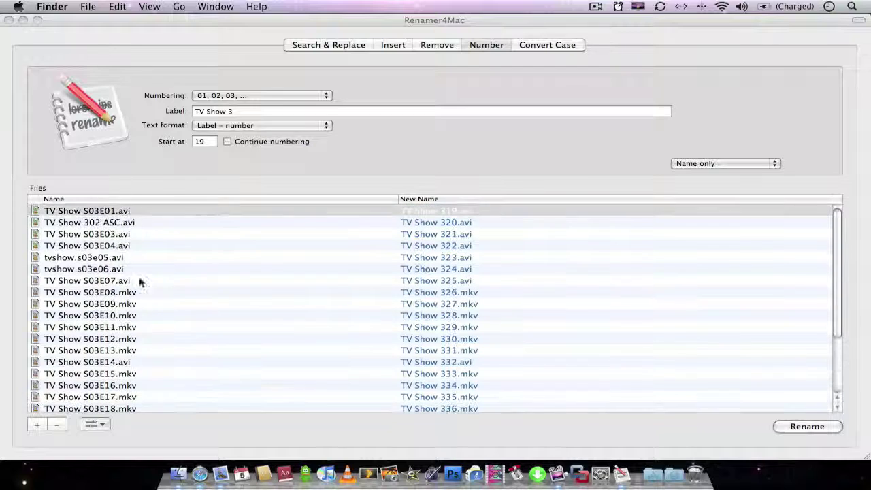
scroll(146, 225, "down", 3)
scroll(139, 272, "down", 2)
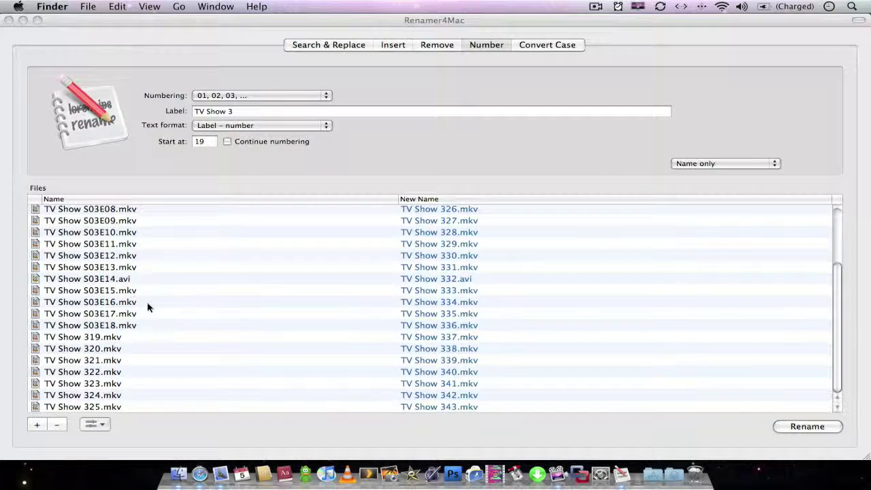
scroll(170, 320, "up", 4)
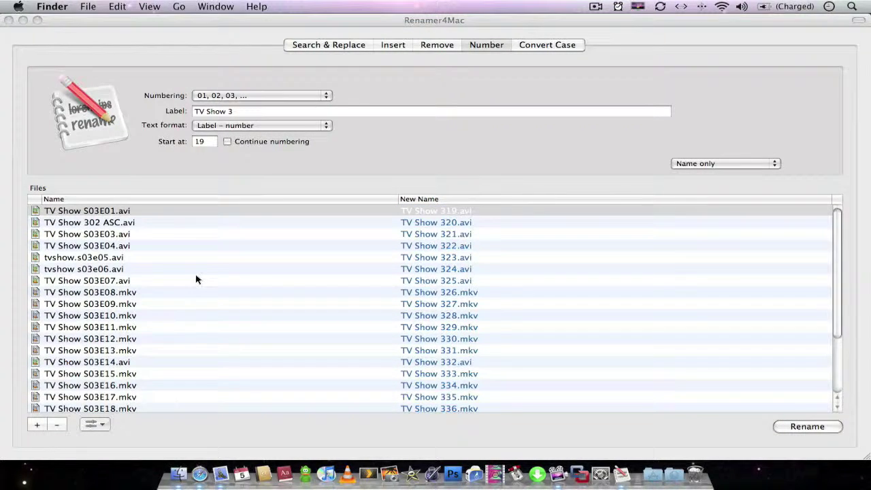
Change the Number tab label from 'TV Show 3' to 'TV Show S03E' for names like TV Show S03E20
left_click(331, 46)
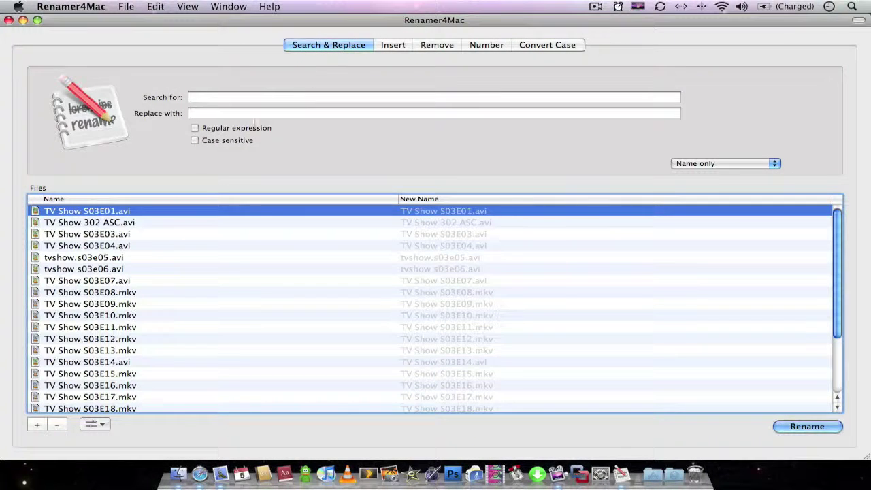
left_click(479, 44)
left_click(282, 114)
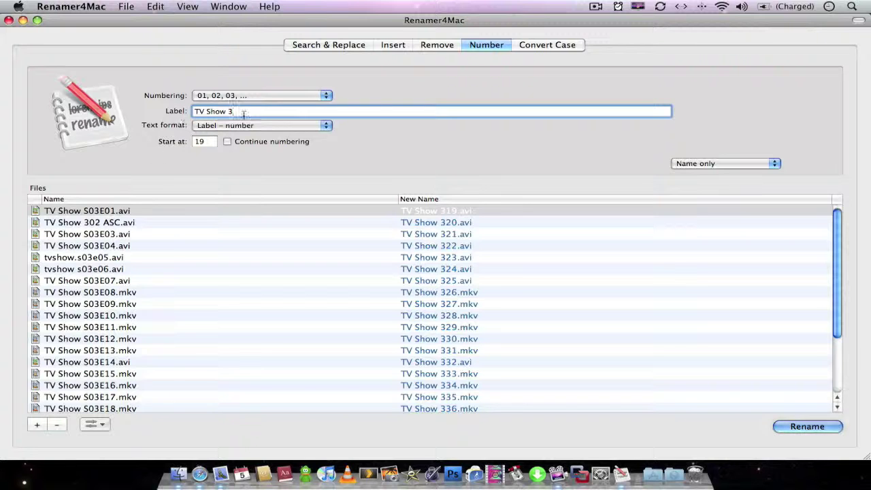
key("BackSpace")
key("BackSpace")
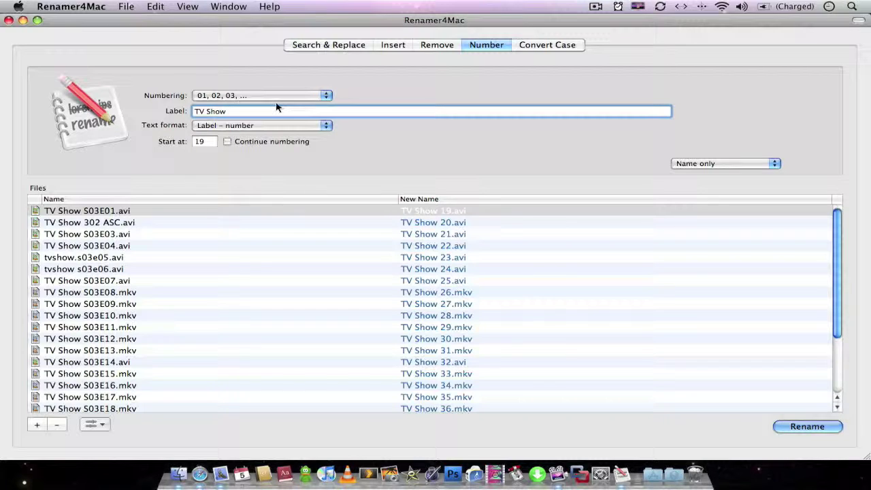
type("S")
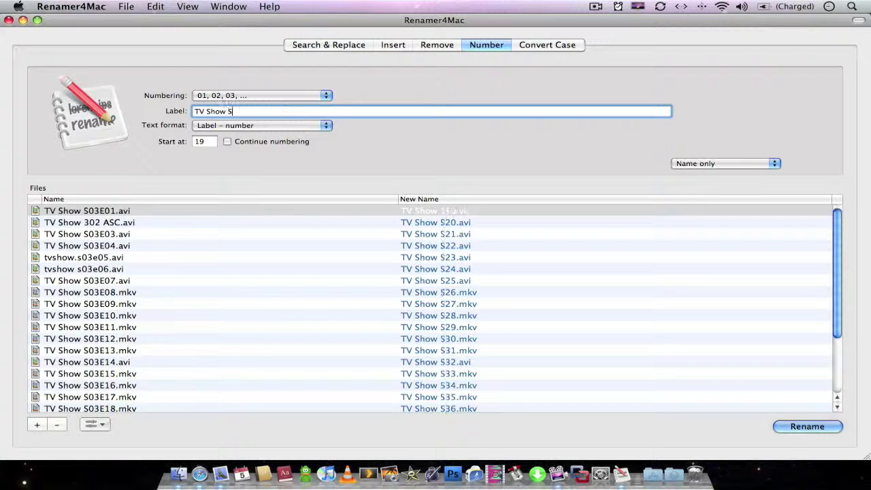
type("03")
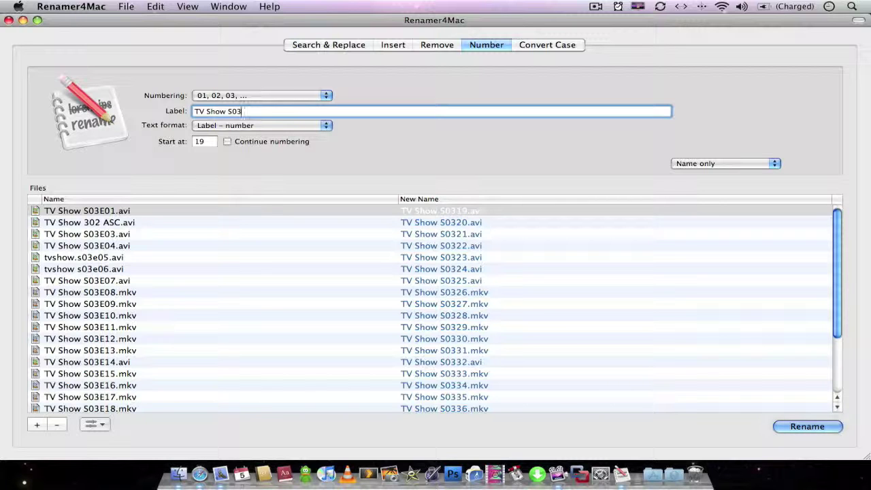
type("E")
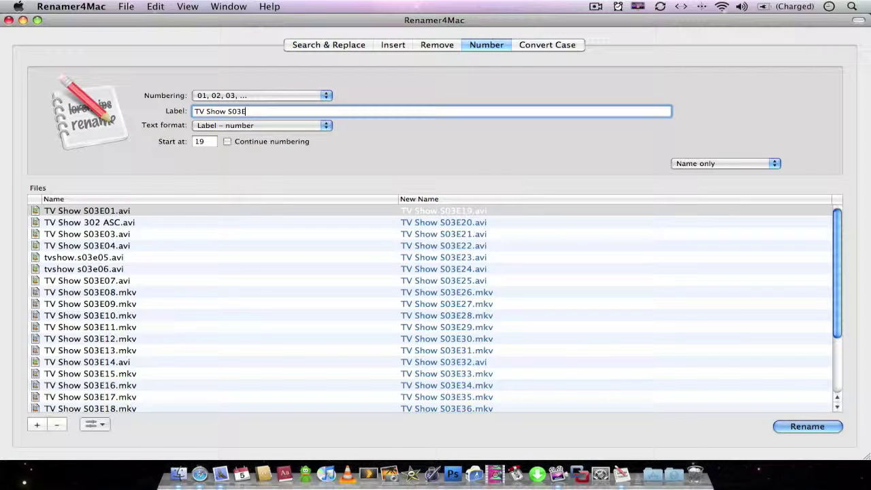
left_click(204, 142)
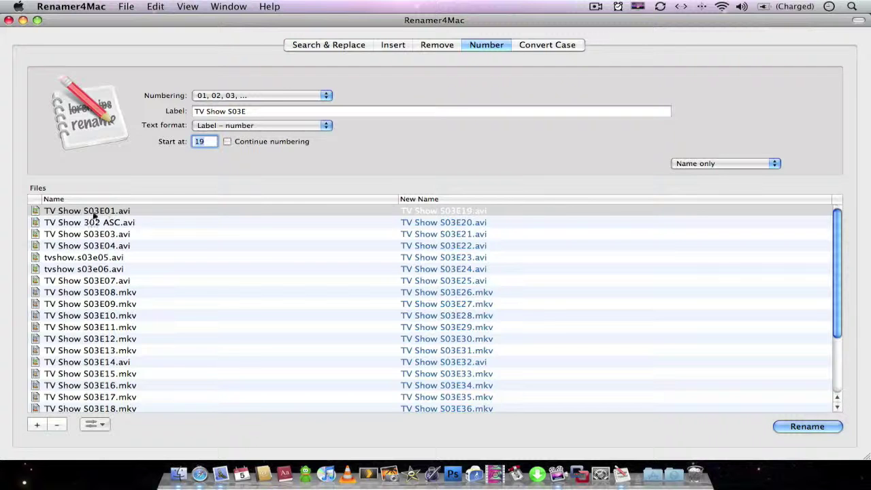
Set numbering to start at 01 so previews run TV Show S03E01 through S03E25
scroll(89, 272, "down", 3)
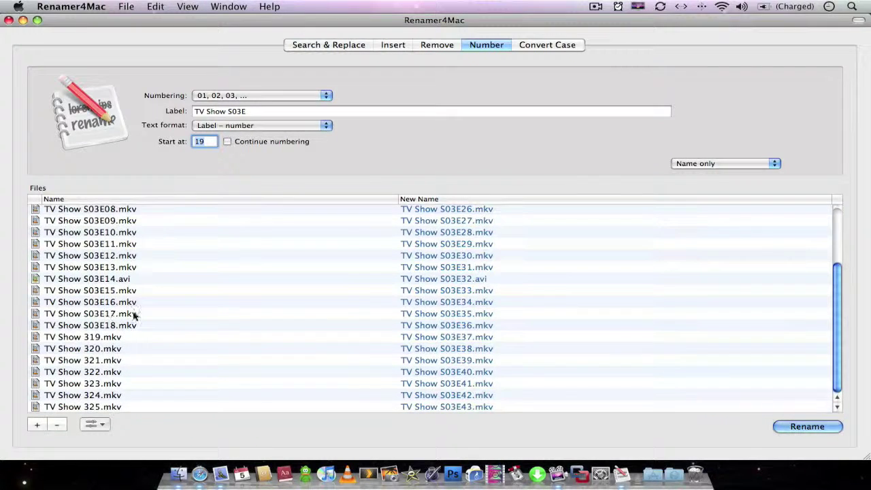
scroll(132, 315, "up", 3)
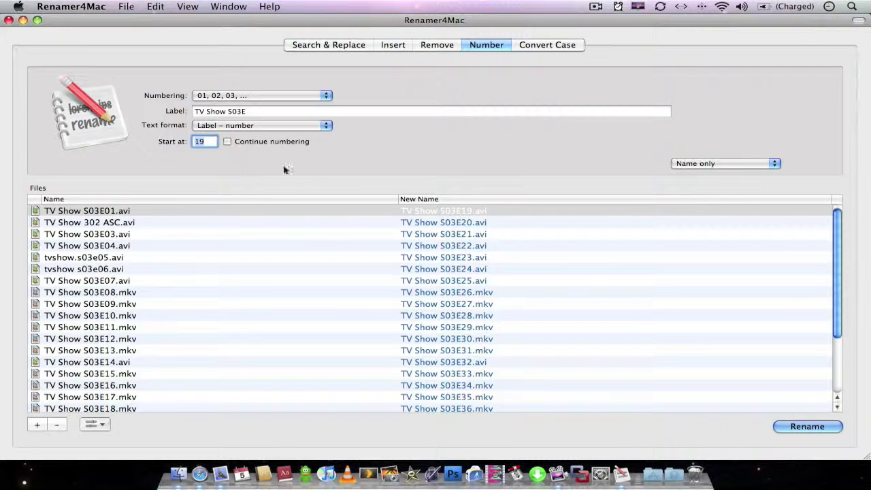
type("01")
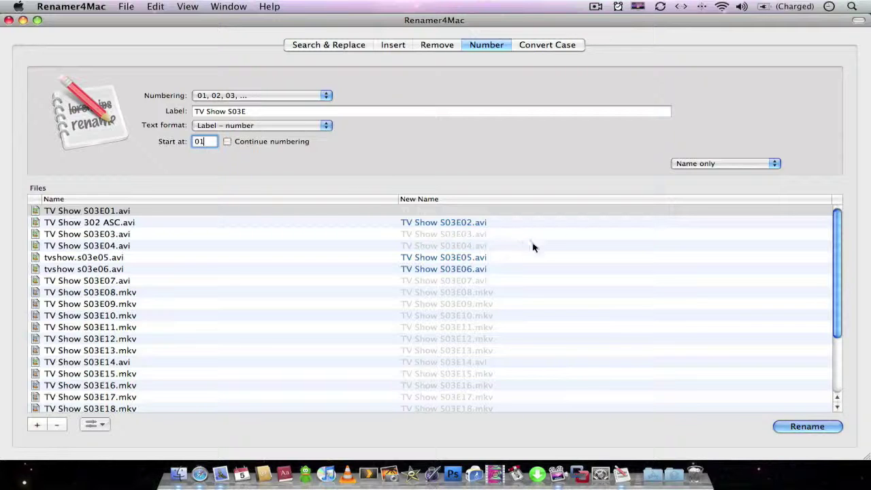
left_click(476, 223)
scroll(474, 260, "down", 7)
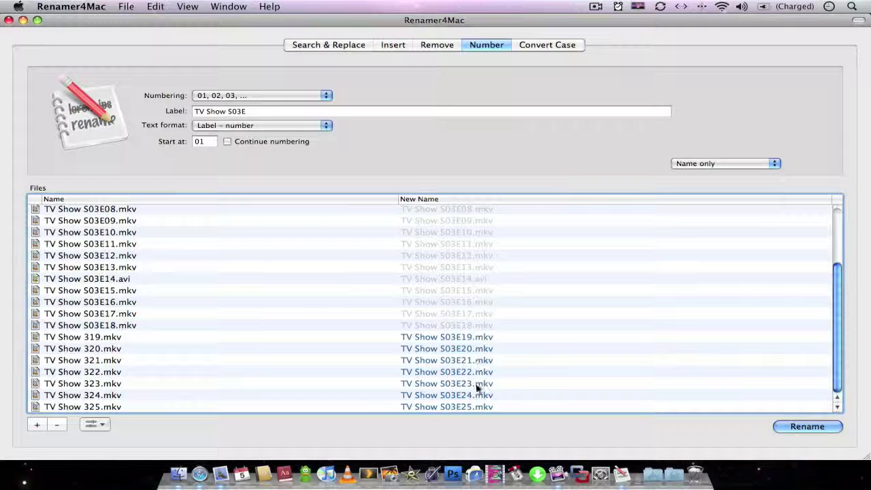
Try extra letters on the label in the preview, then restore it to 'TV Show S03E'
triple_click(276, 111)
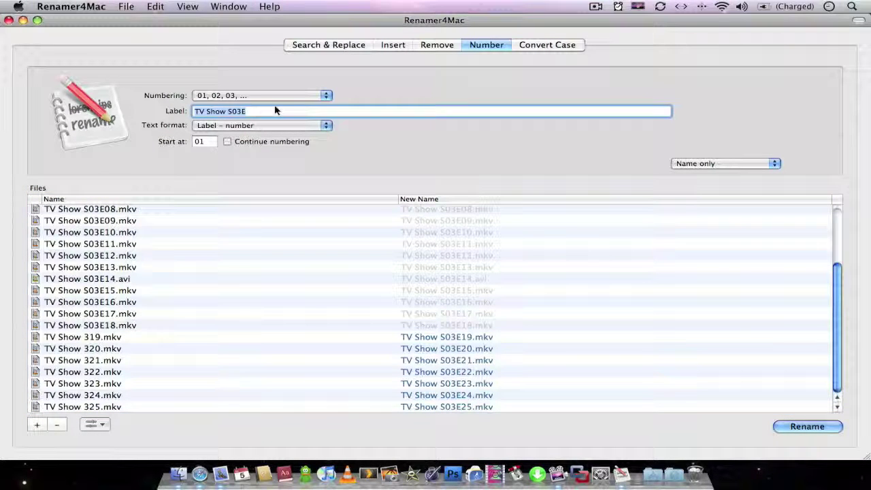
key("Right")
type("eeeee")
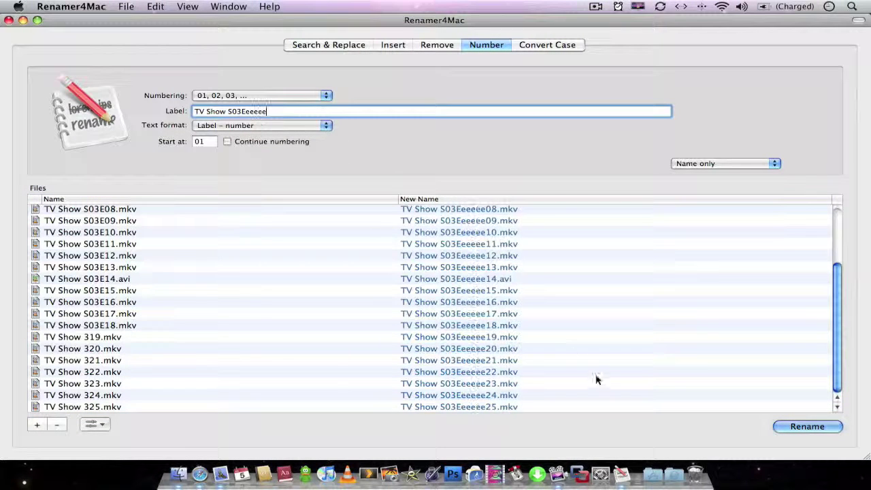
key("BackSpace")
key("BackSpace")
key("BackSpace")
key("BackSpace")
key("BackSpace")
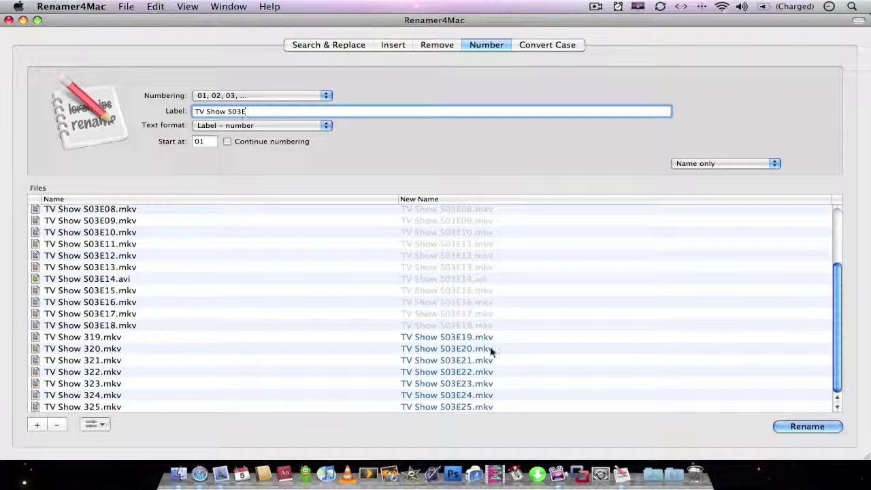
scroll(468, 332, "up", 5)
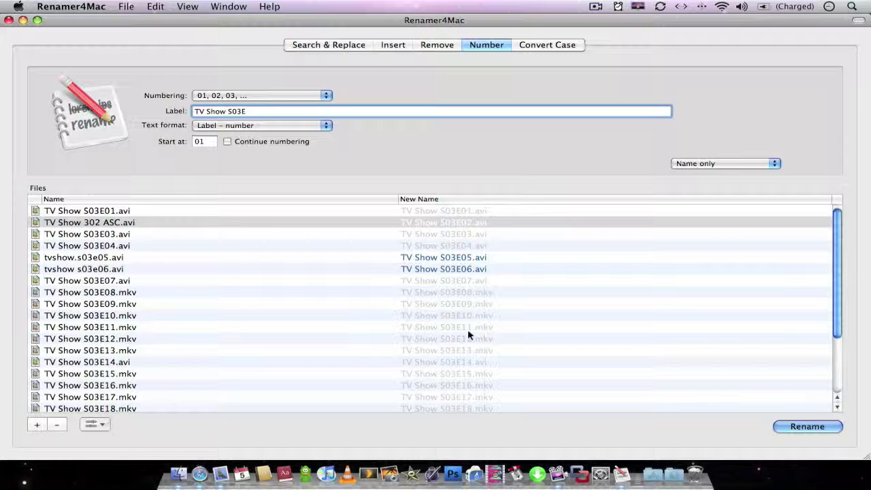
left_click(807, 427)
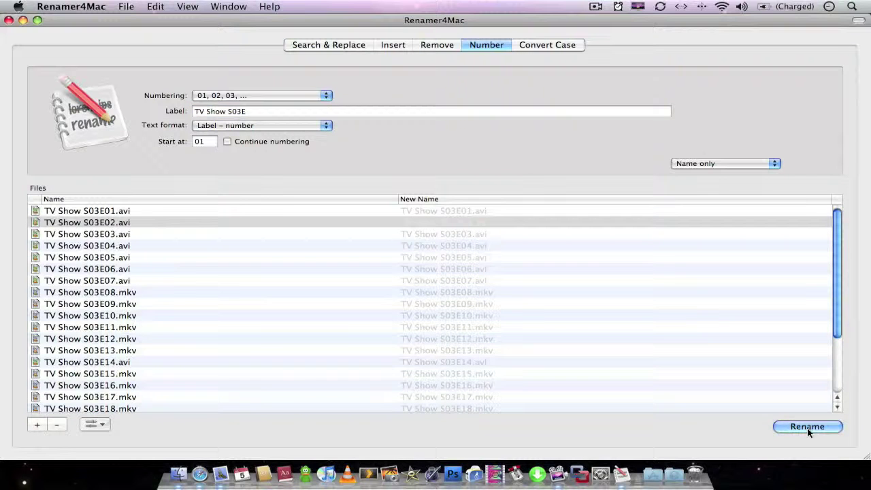
scroll(241, 258, "down", 3)
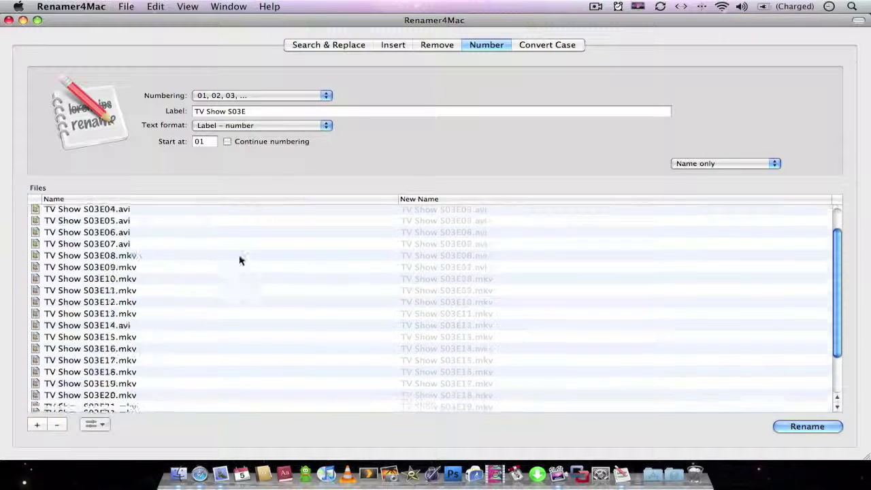
scroll(102, 381, "down", 1)
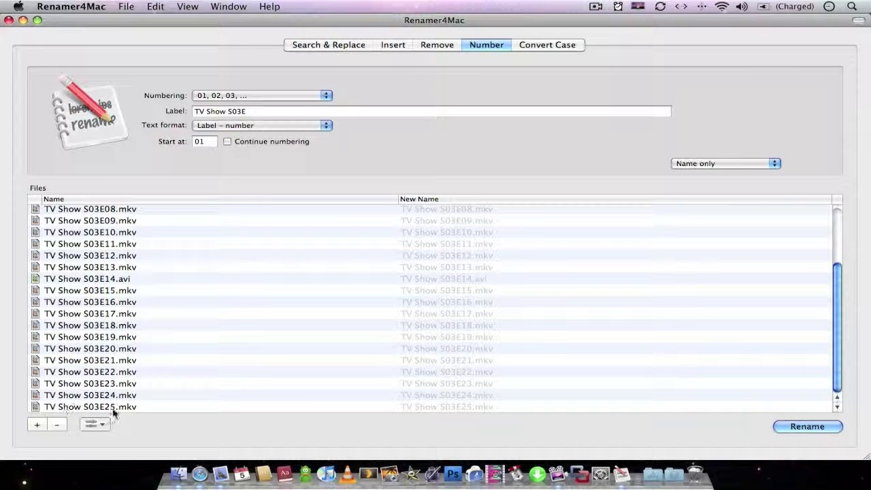
scroll(99, 404, "up", 4)
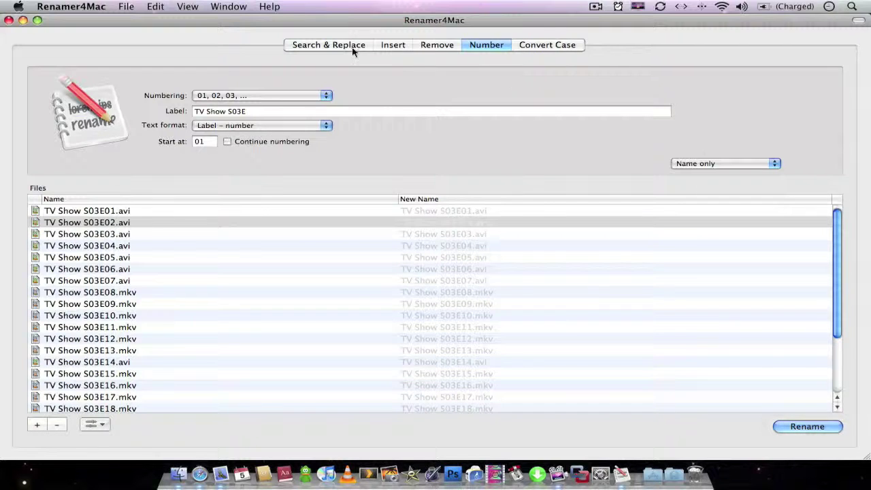
On the Search & Replace tab, search for 'TV Show' and replace with 'Bones'
left_click(331, 44)
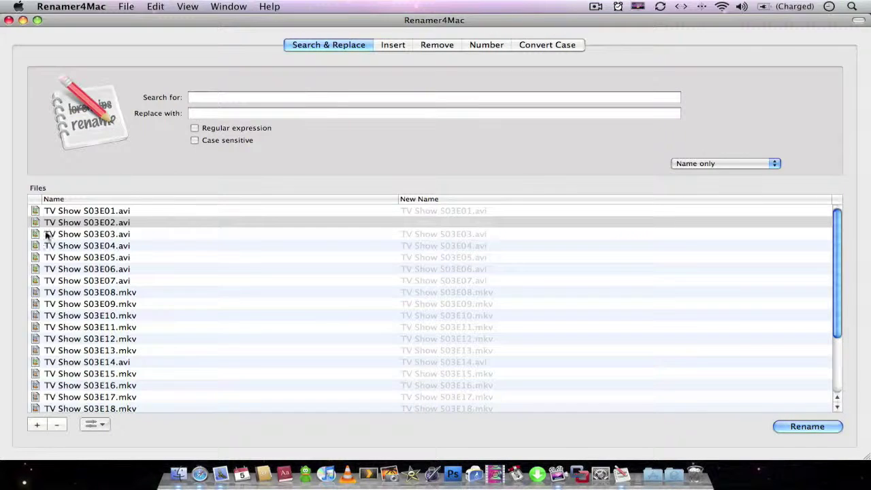
left_click(71, 212)
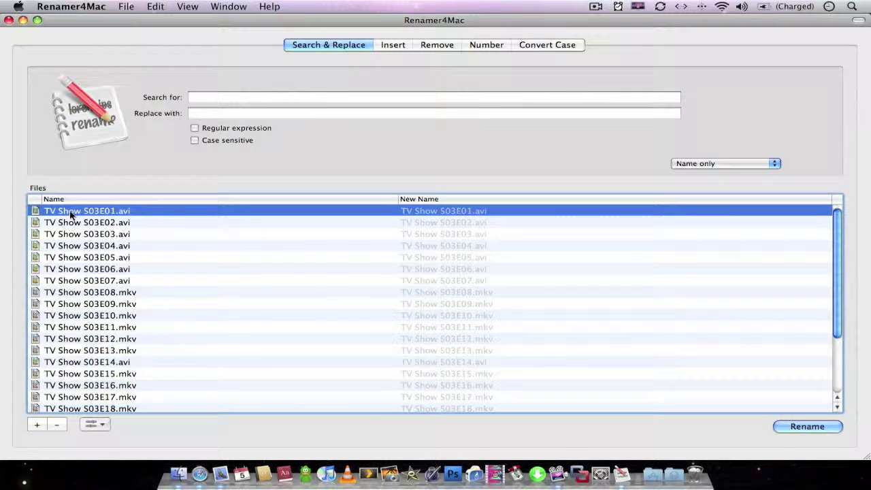
left_click(229, 97)
type("TV")
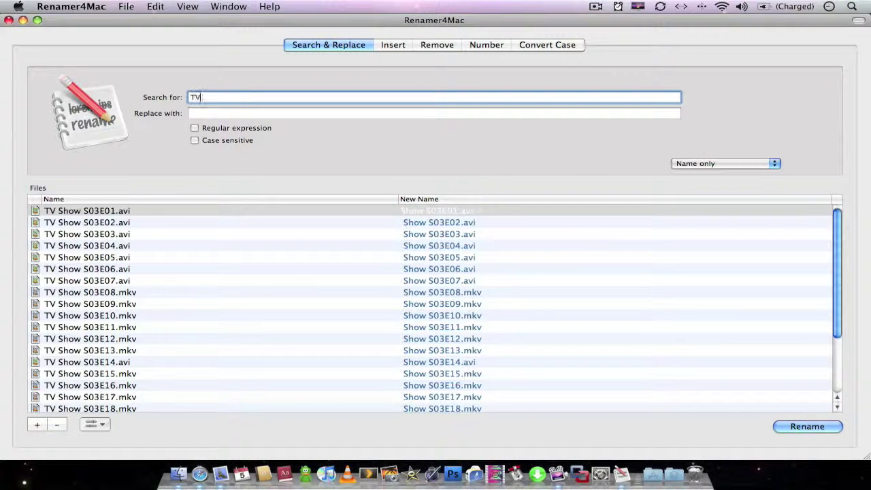
type(" Show")
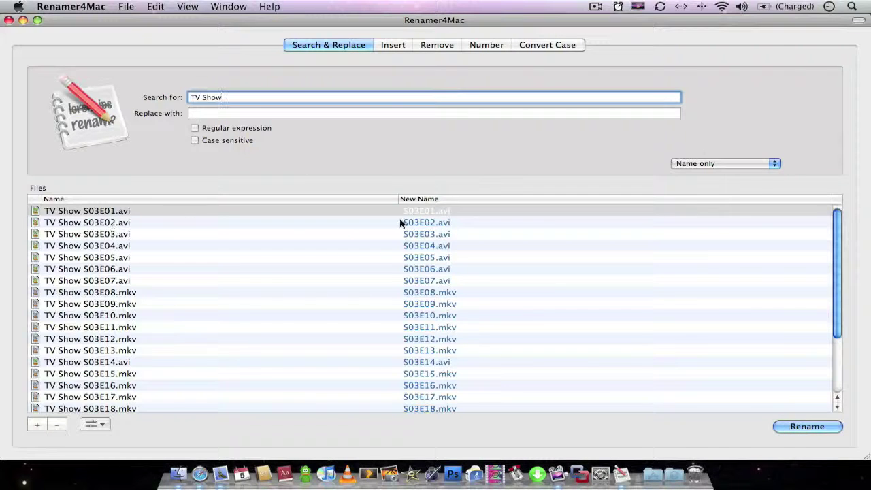
left_click(192, 115)
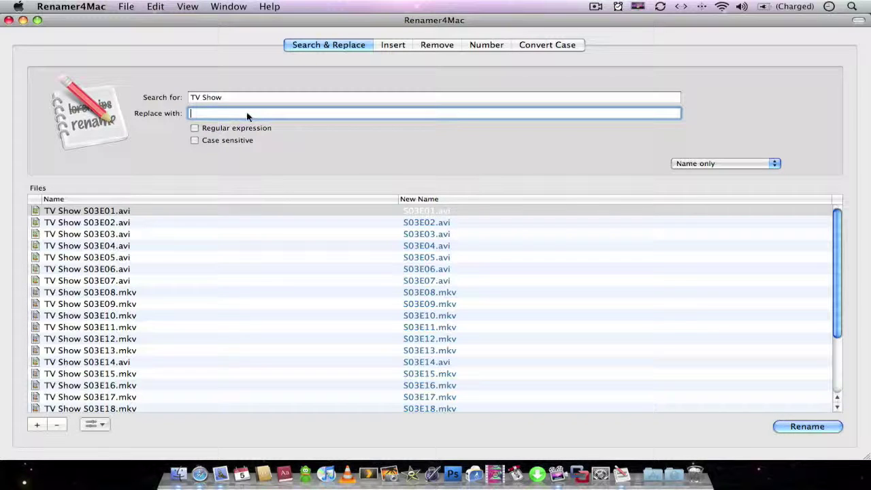
type("Bones")
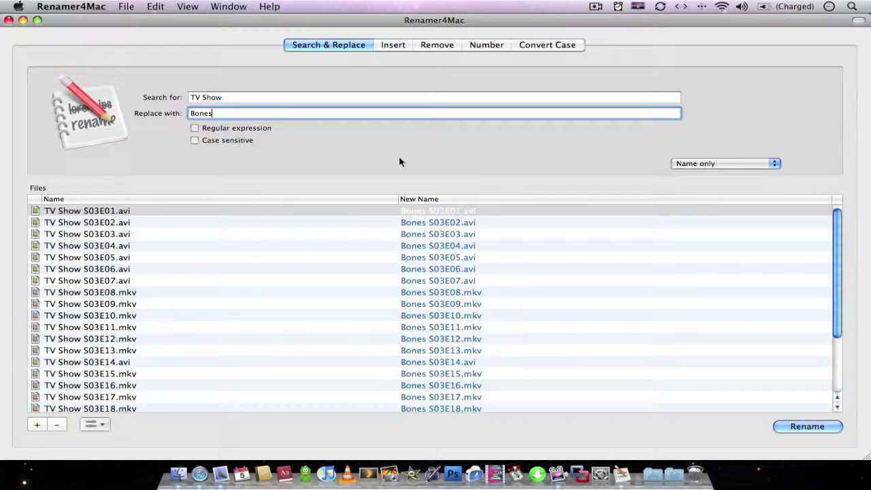
Check the first file's preview and apply the rename, giving Bones S03E01 through S03E25
left_click(382, 232)
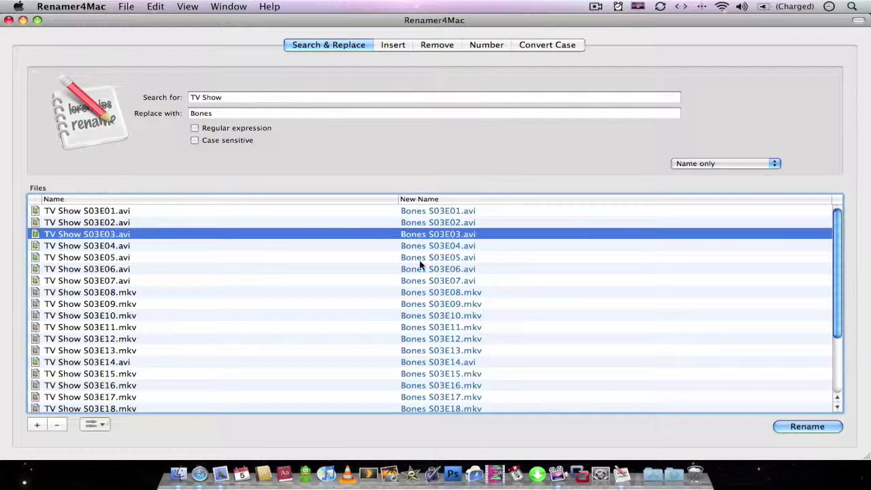
left_click(445, 212)
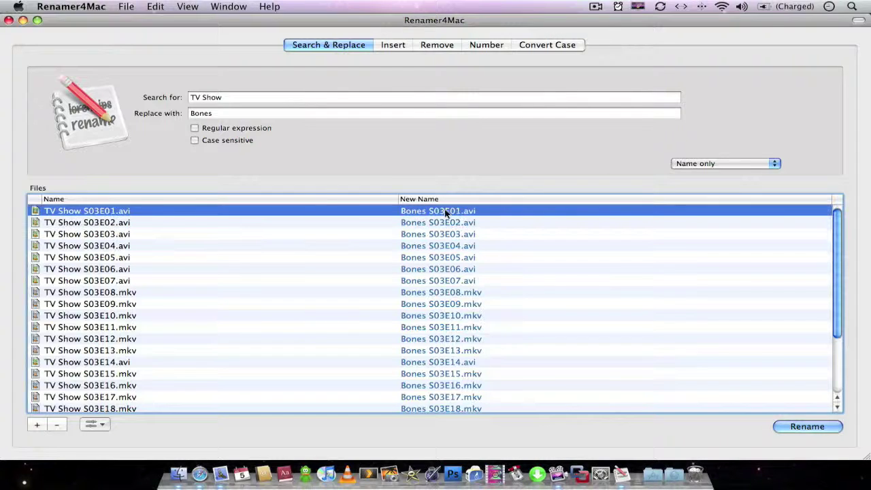
left_click(806, 427)
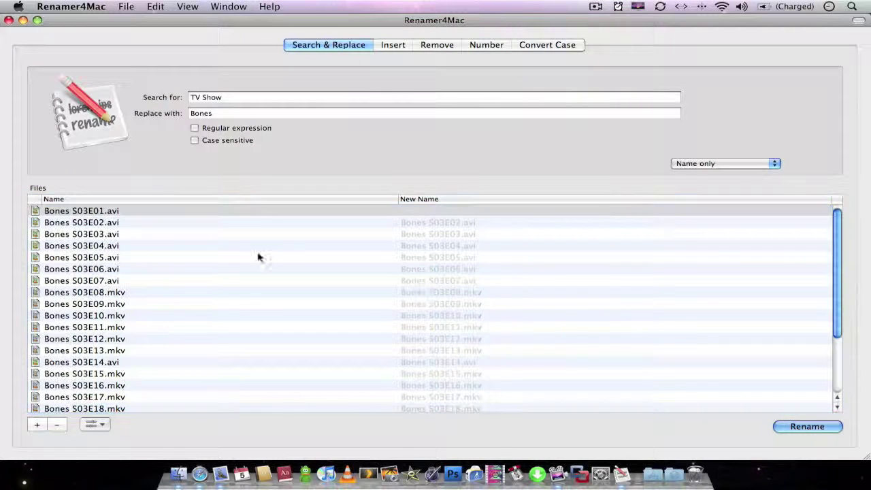
scroll(131, 224, "down", 4)
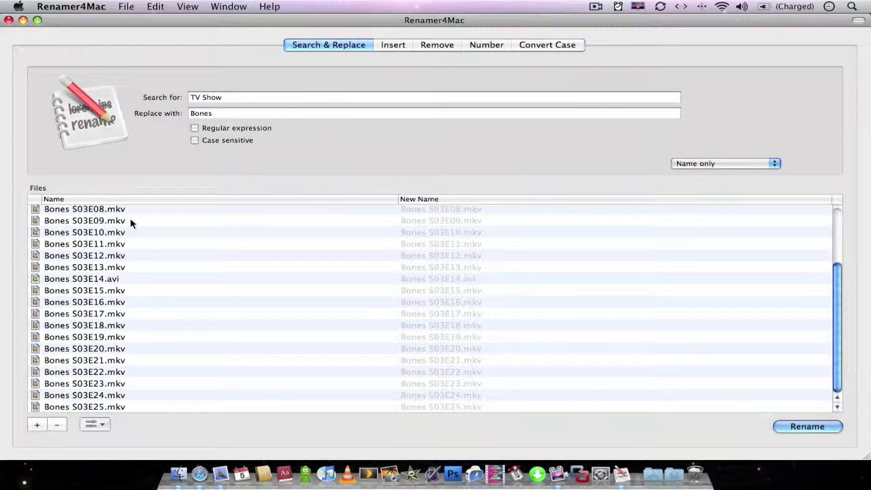
scroll(147, 284, "up", 4)
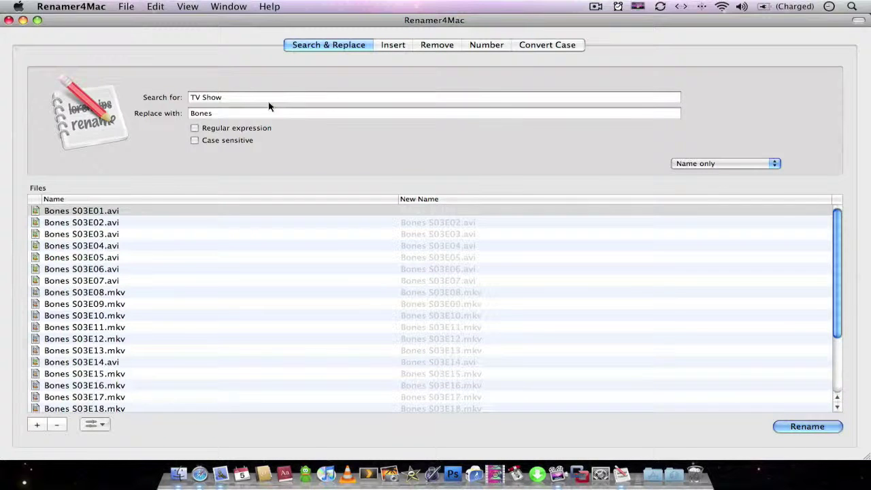
Set Search for to 'Bones s03' and Replace with to 'Bones S04', then apply the rename
left_click(249, 99)
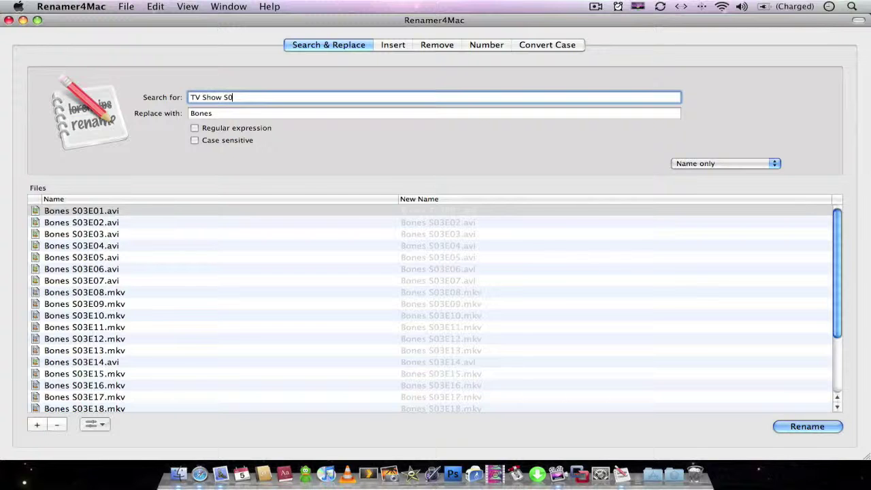
key("BackSpace")
key("BackSpace")
key("BackSpace")
type("s03")
left_click(283, 115)
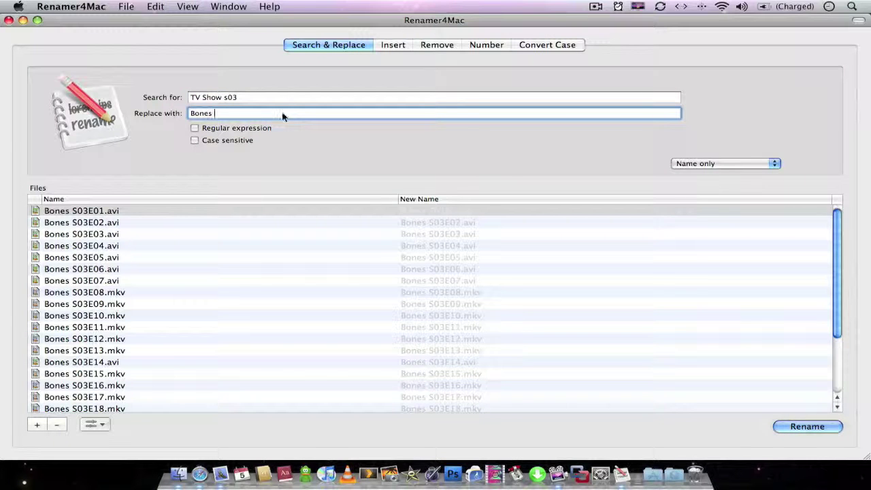
left_click_drag(223, 97, 118, 91)
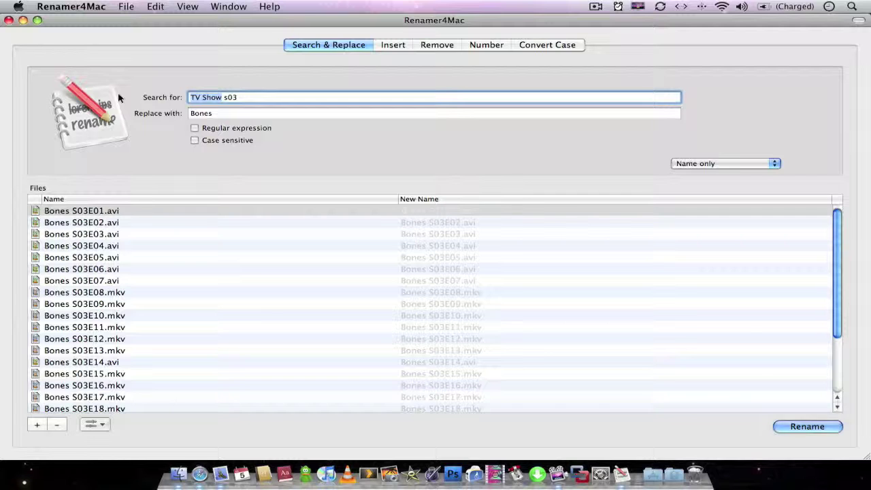
type("Bones")
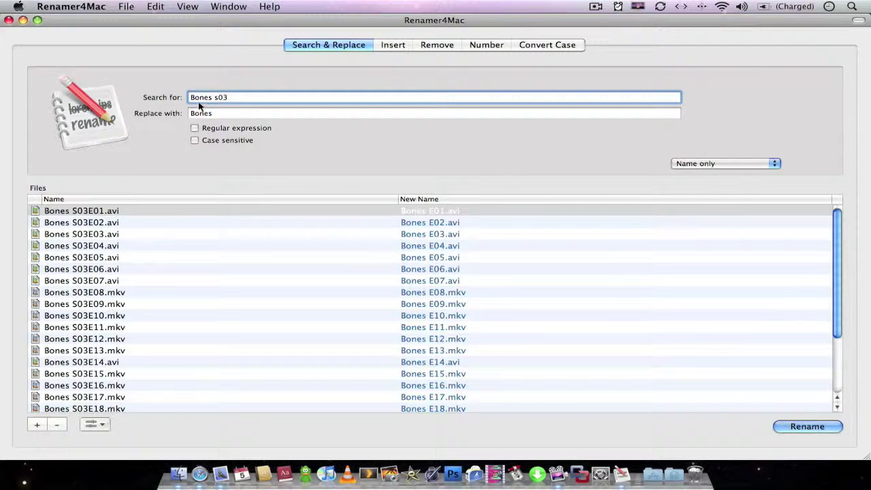
key("Tab")
key("Right")
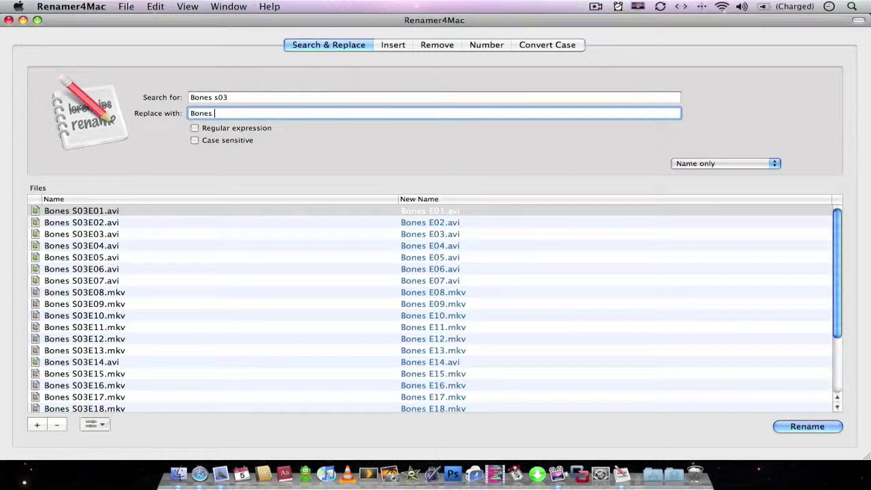
type("S04")
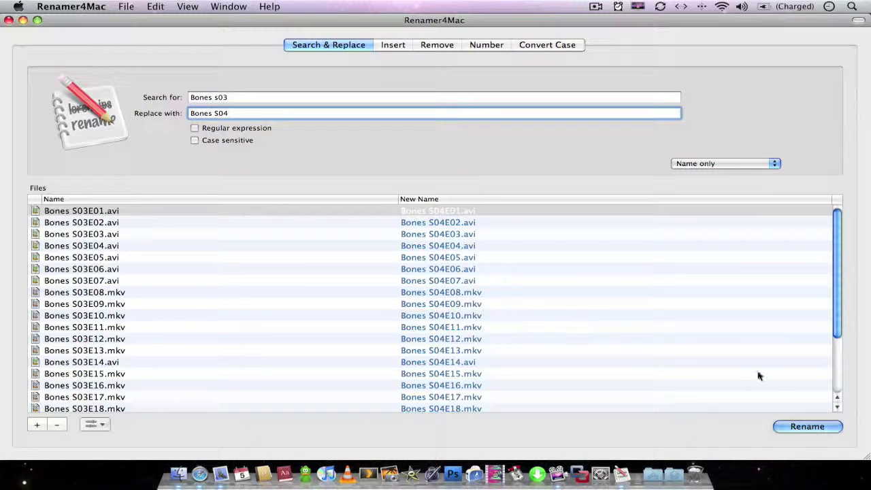
left_click(810, 425)
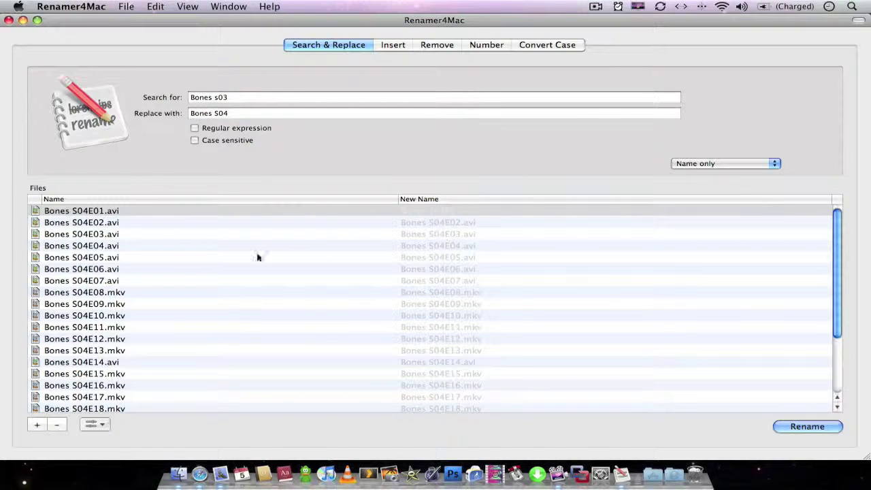
Preview the Insert, Remove, Number and Convert Case modes on the Bones episode names
scroll(102, 320, "down", 5)
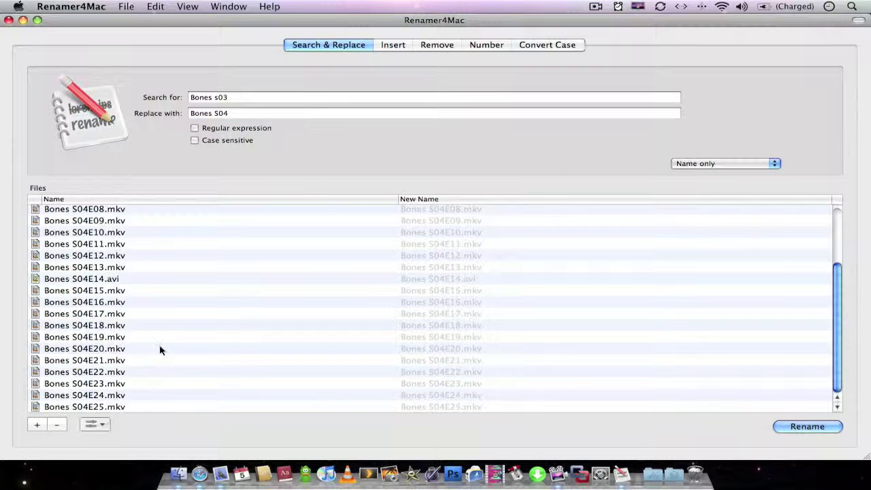
left_click(405, 46)
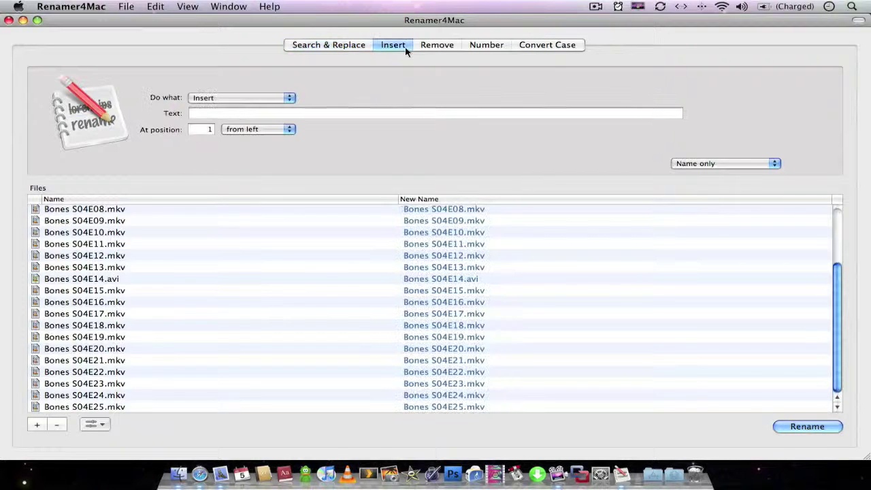
scroll(123, 265, "up", 3)
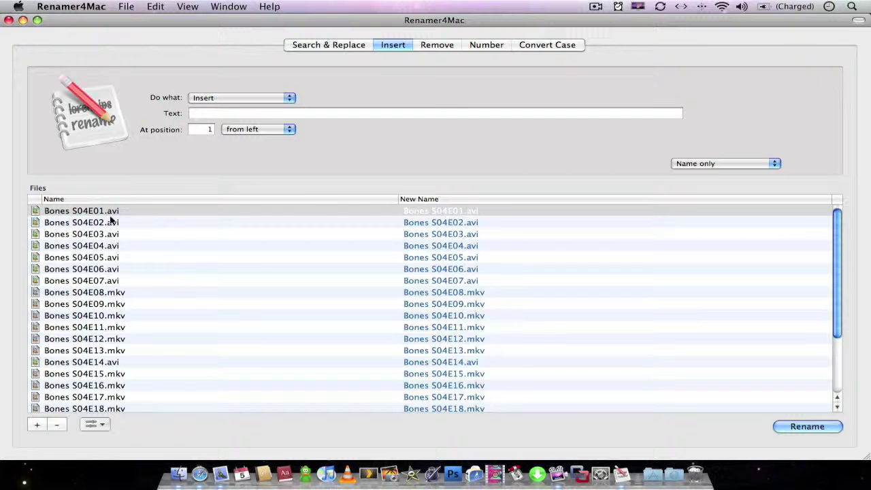
scroll(72, 265, "down", 3)
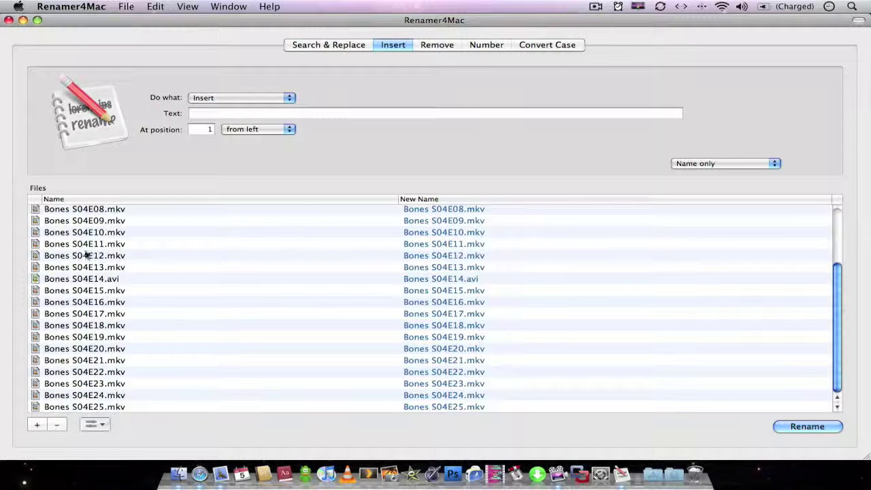
scroll(72, 265, "up", 3)
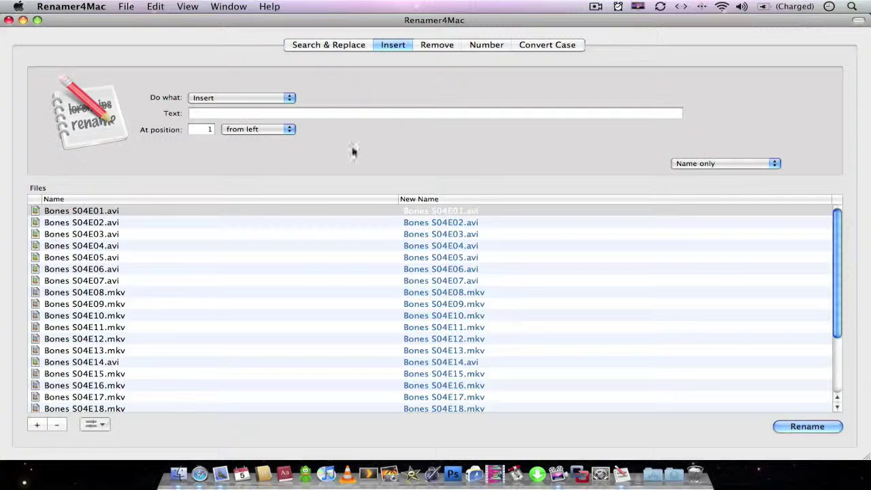
left_click(433, 51)
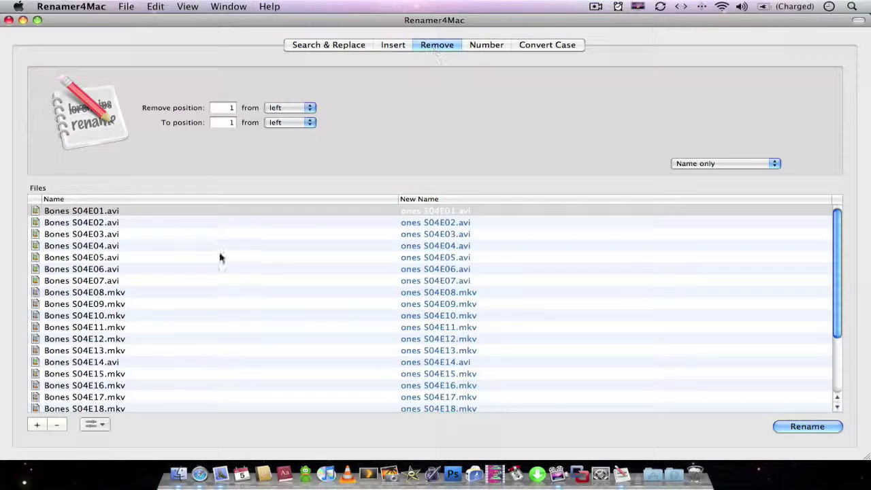
scroll(220, 254, "down", 3)
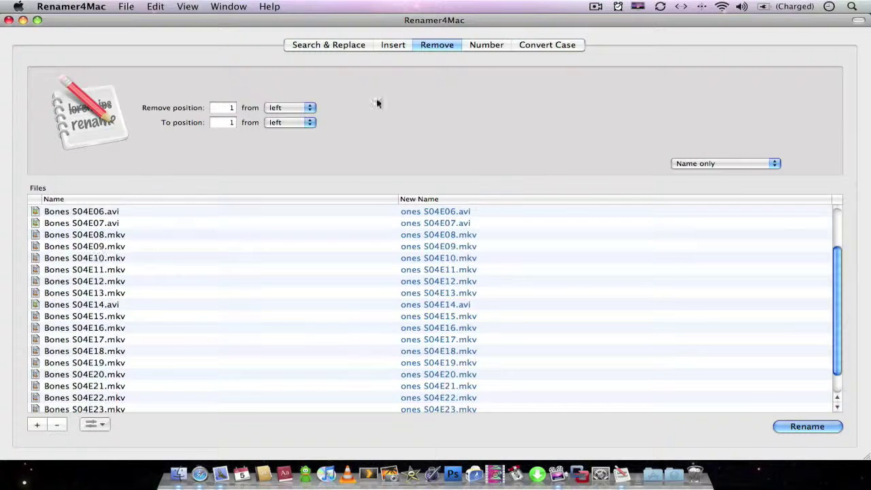
left_click(484, 46)
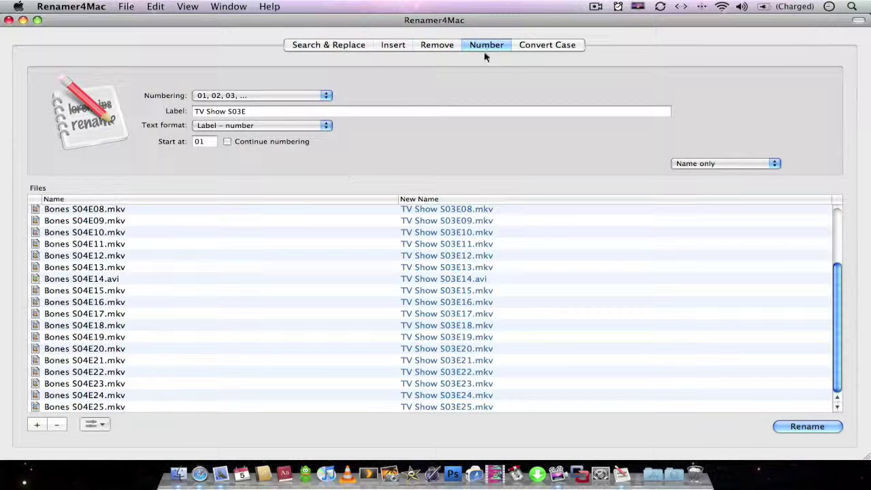
left_click(524, 45)
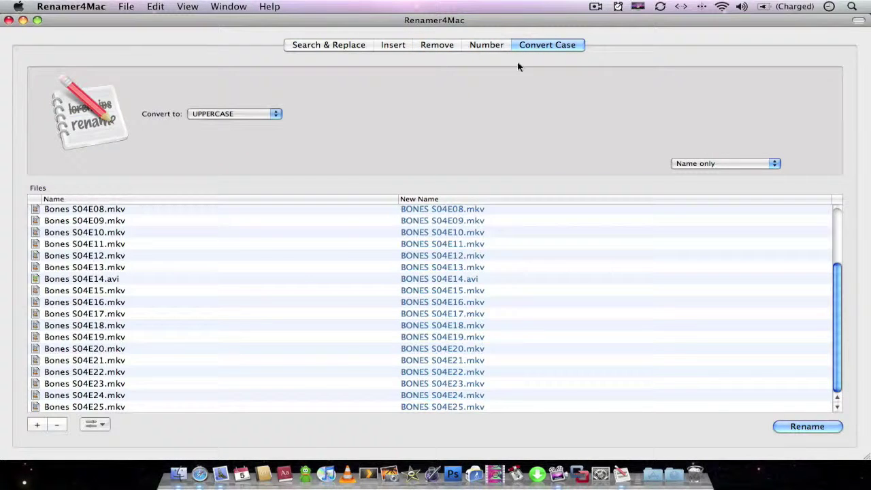
Return to Search & Replace, keep renaming Name only, and bring up the Insert options
scroll(353, 252, "up", 1)
scroll(353, 251, "up", 3)
left_click(300, 45)
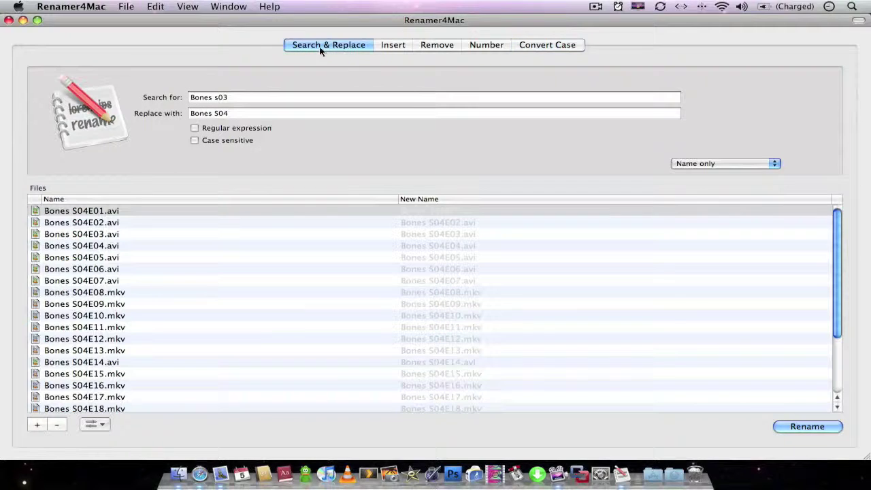
left_click(694, 164)
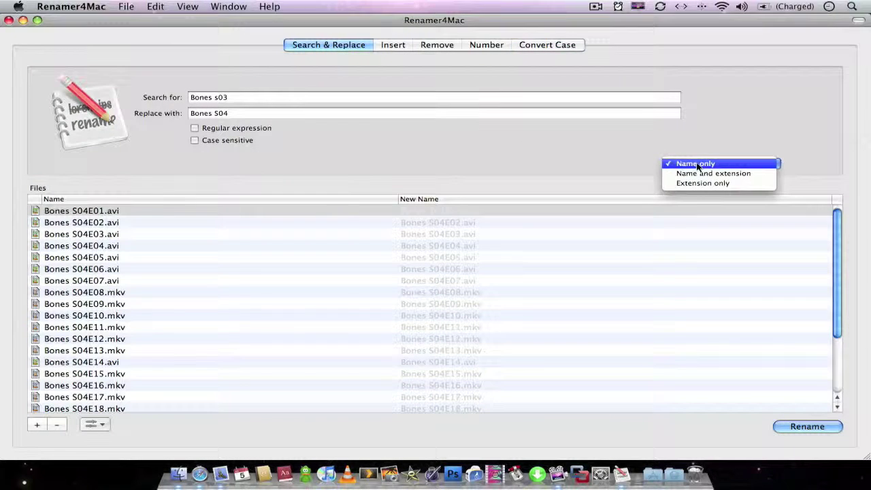
left_click(694, 164)
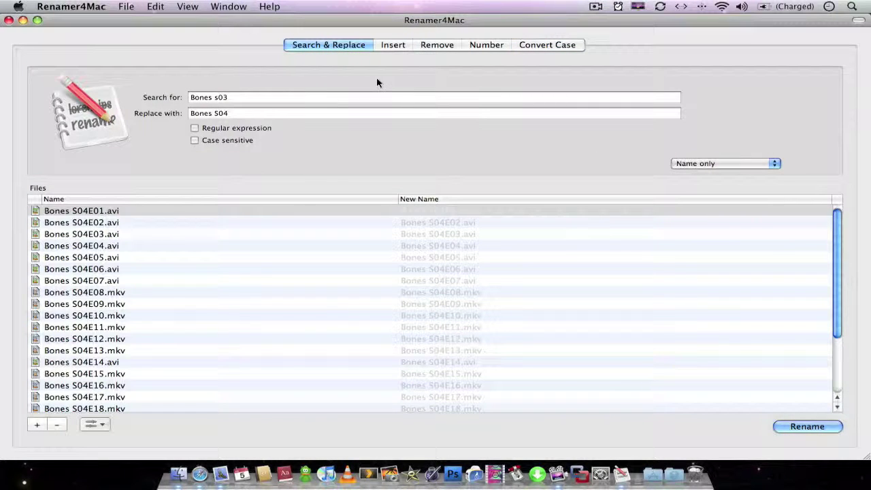
left_click(394, 46)
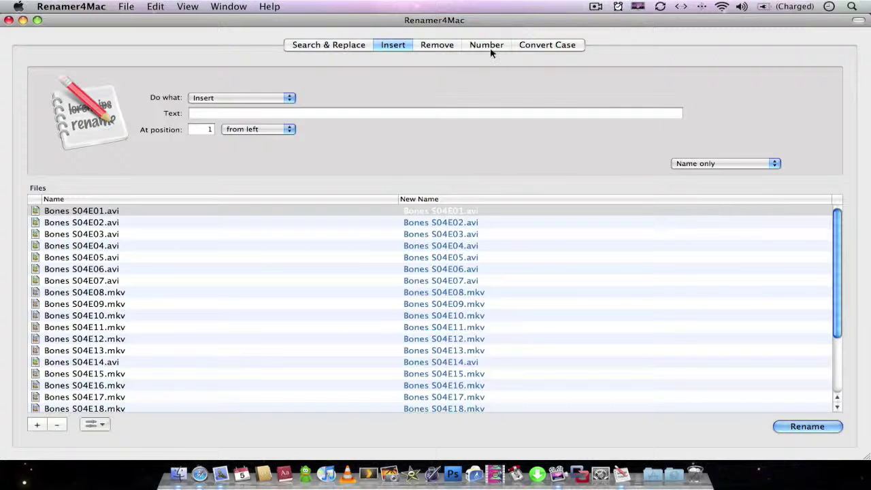
Cycle through the Search & Replace, Insert, Remove, Number and Convert Case modes, then scroll the creativebe.com/renamer4mac page
left_click(347, 46)
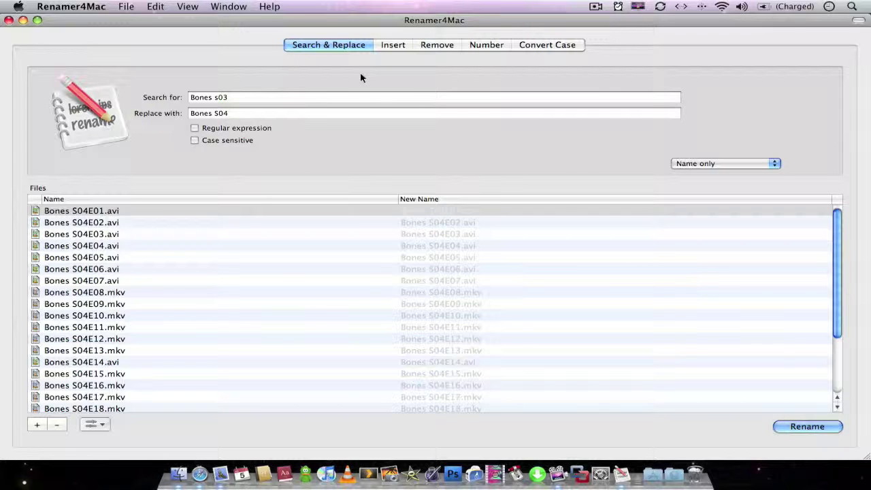
left_click(394, 45)
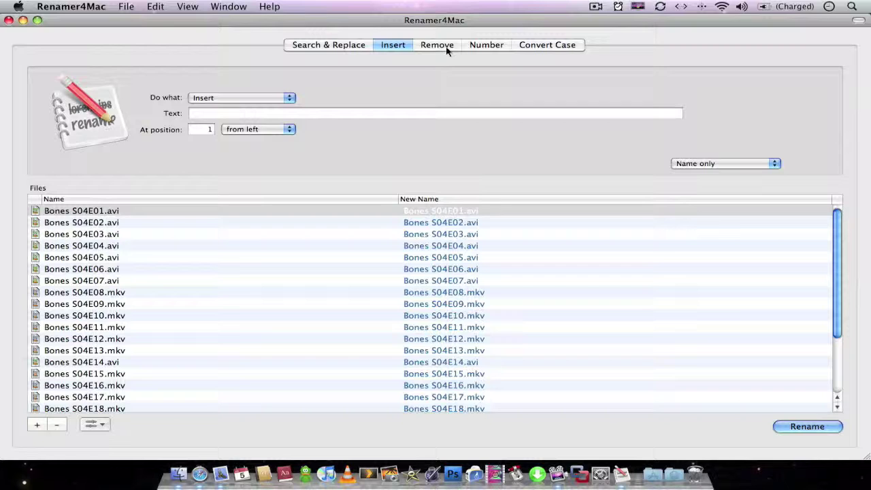
left_click(445, 46)
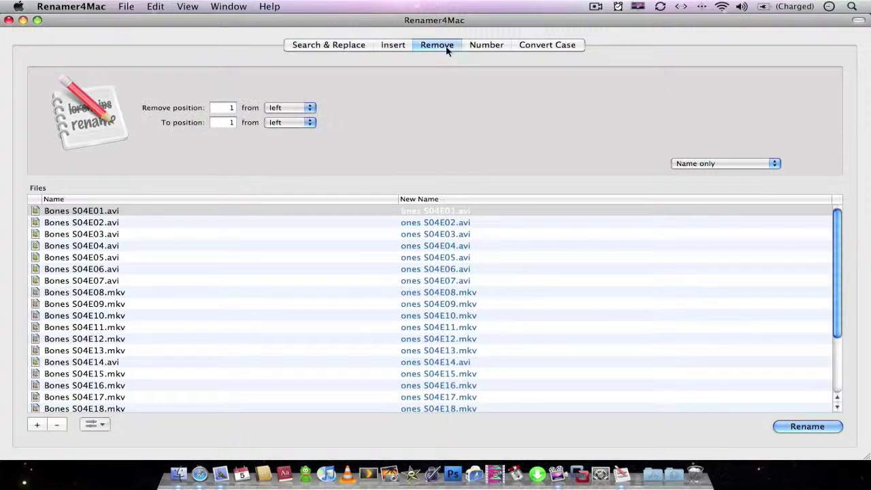
left_click(505, 44)
left_click(556, 46)
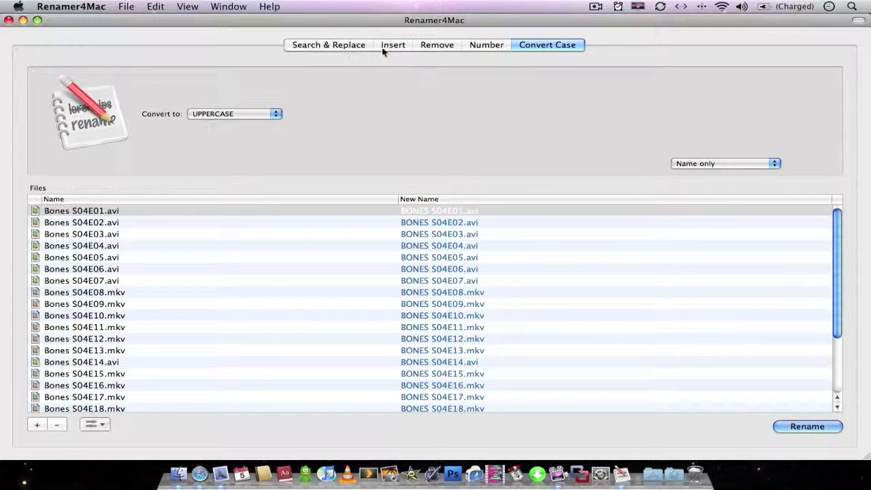
left_click(342, 48)
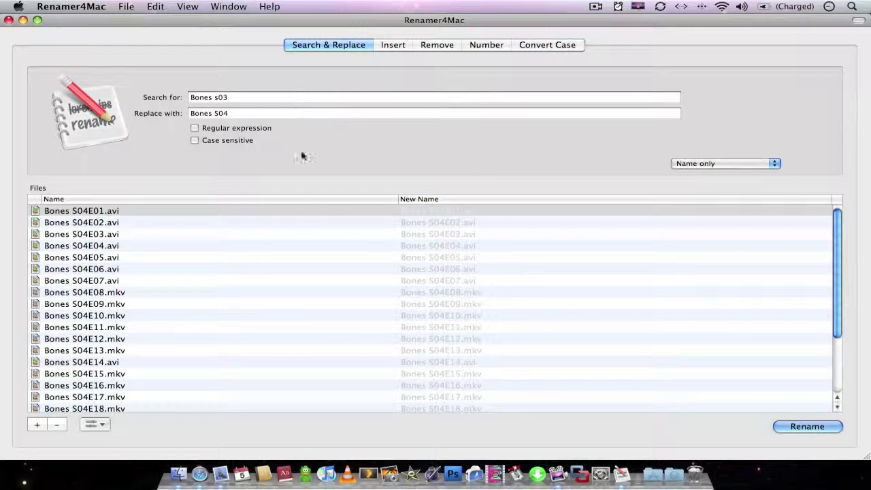
scroll(535, 297, "down", 3)
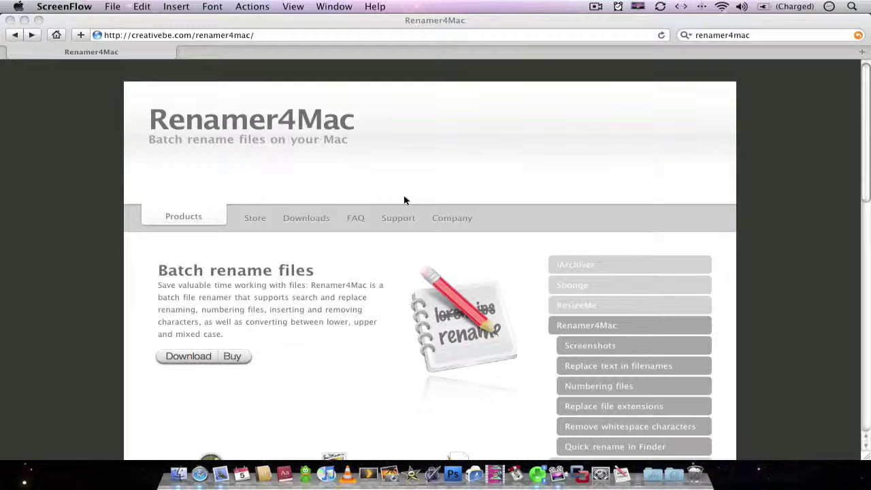
scroll(404, 199, "down", 2)
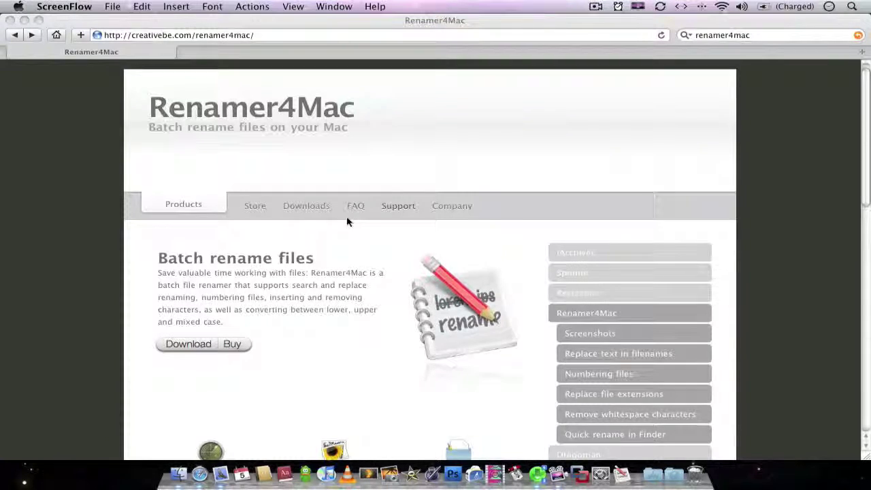
scroll(347, 221, "down", 4)
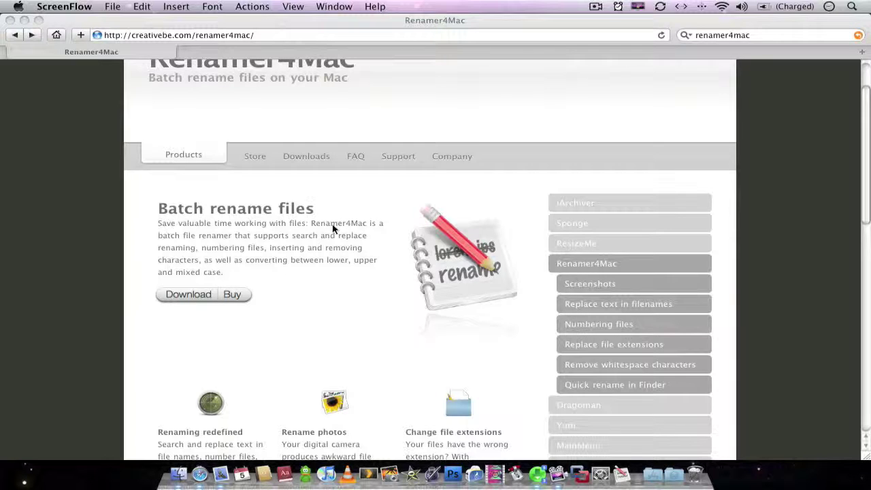
scroll(333, 228, "up", 2)
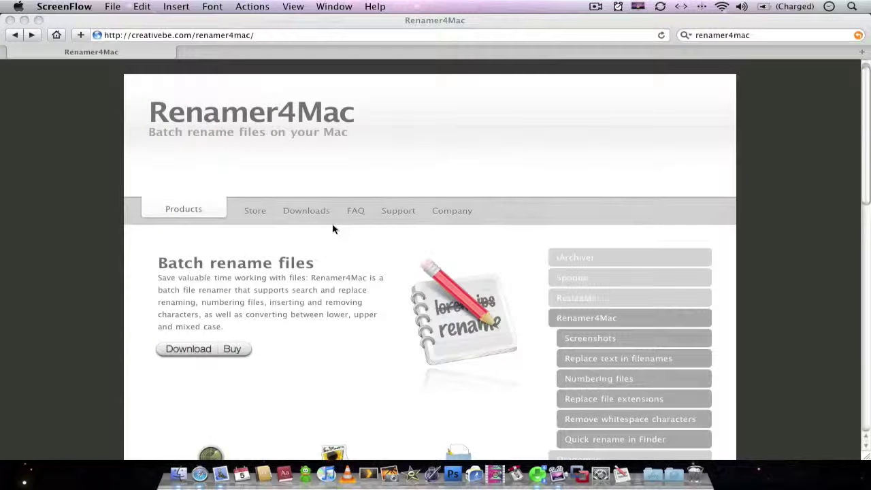
scroll(334, 228, "down", 4)
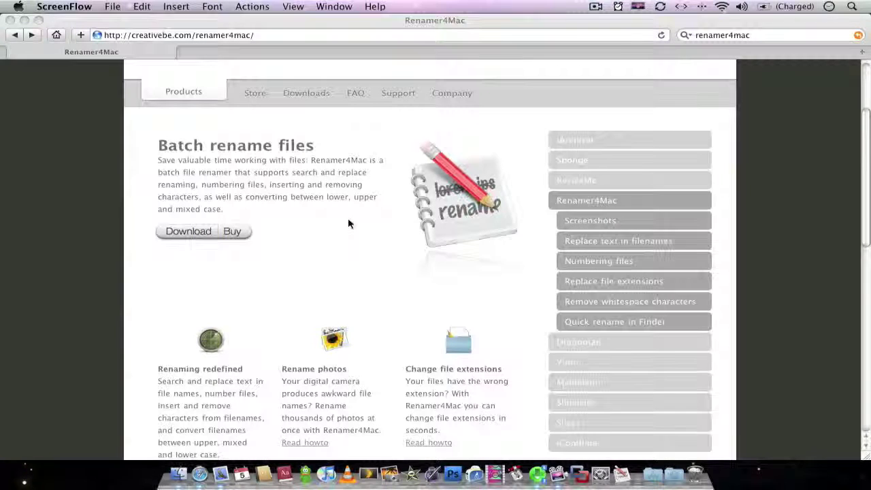
scroll(348, 224, "up", 1)
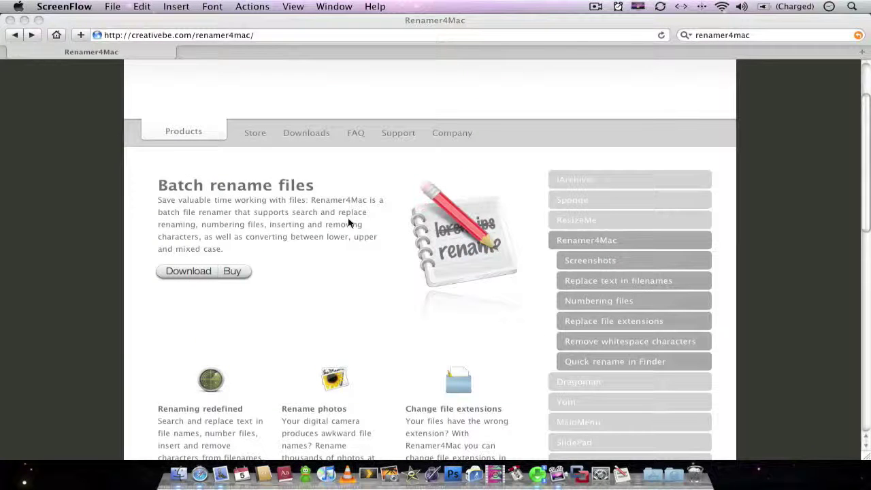
scroll(336, 225, "up", 2)
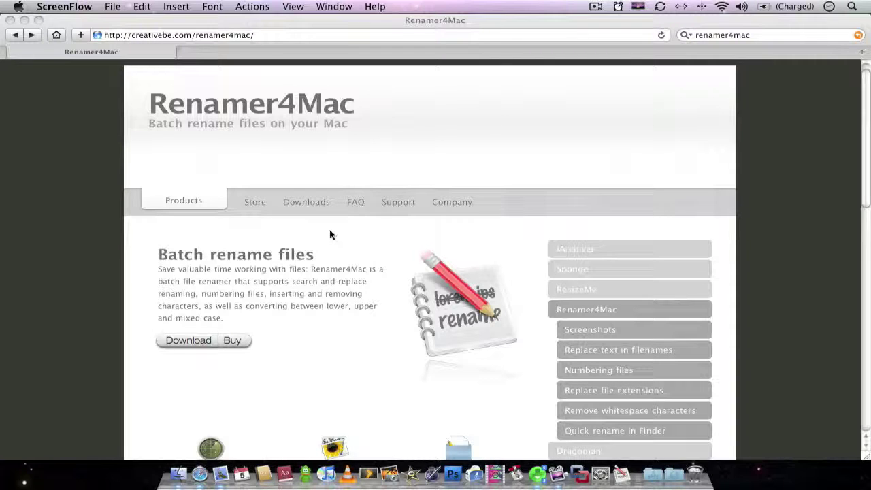
scroll(326, 246, "down", 2)
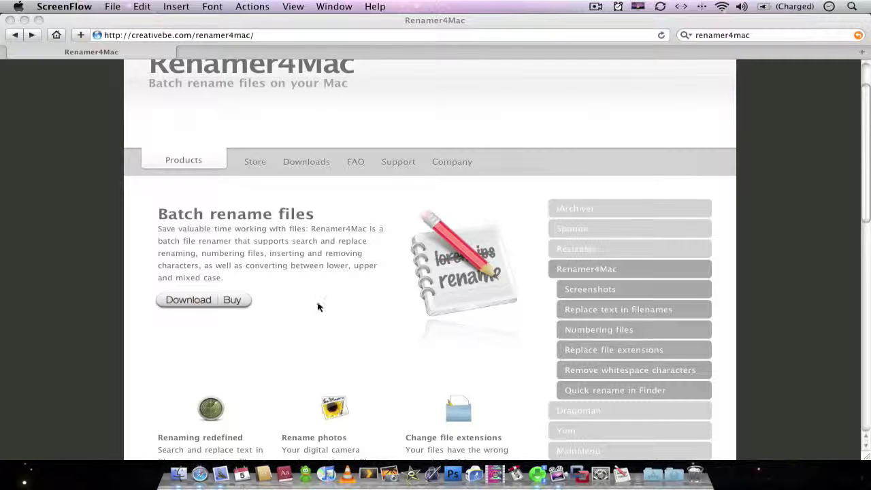
scroll(320, 305, "down", 3)
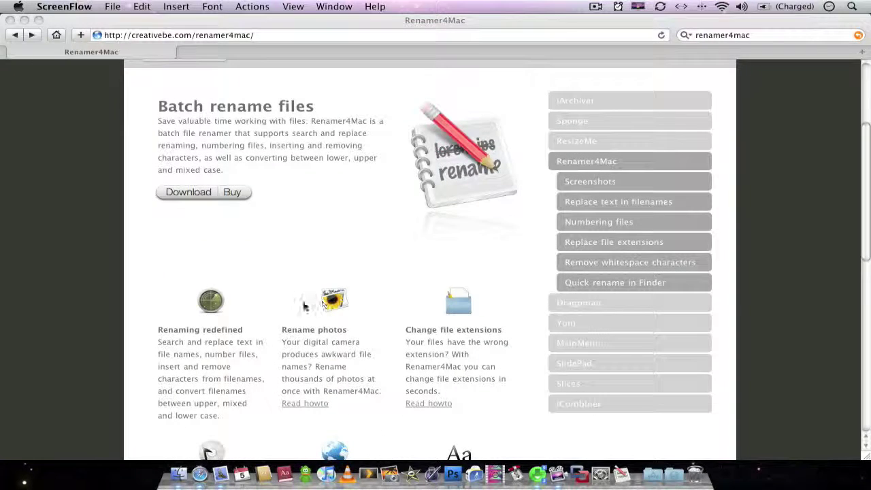
scroll(319, 303, "up", 5)
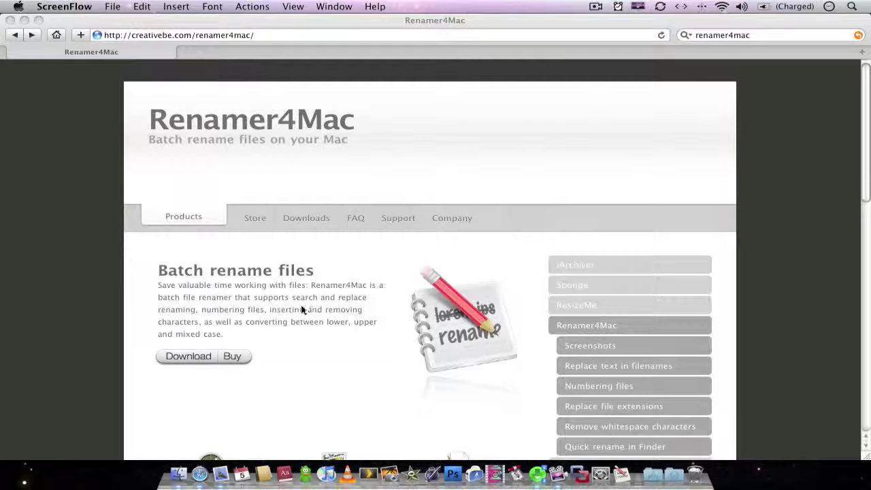